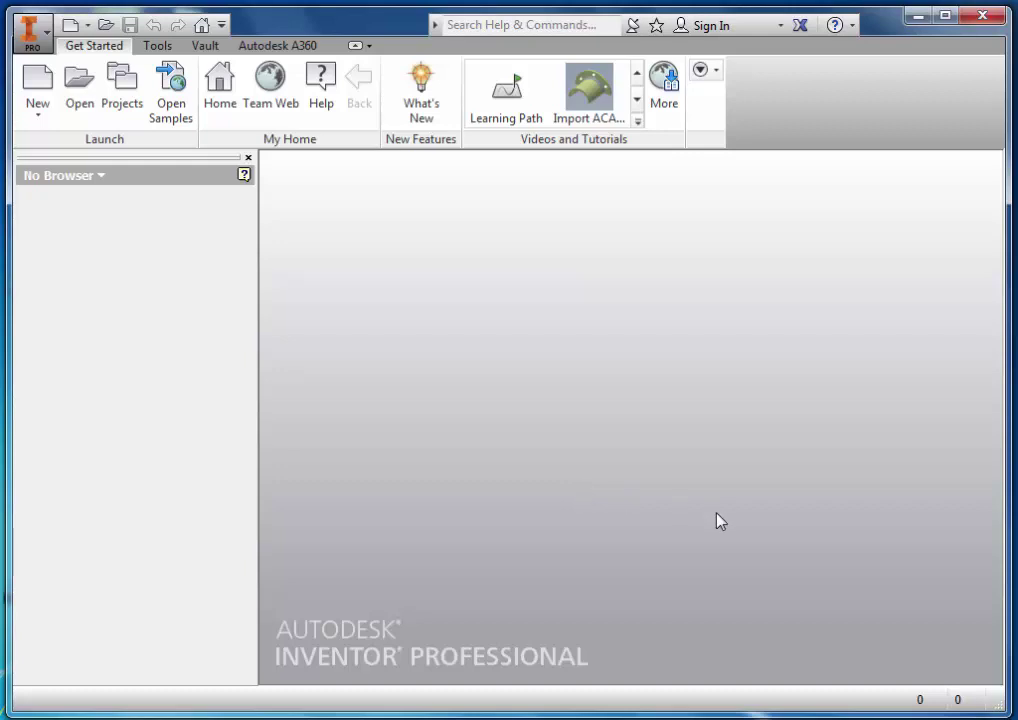
Step: Create a new assembly, Assembly5, from the Metric Standard (mm).iam template
{"action": "left_click", "coordinate": [50, 92]}
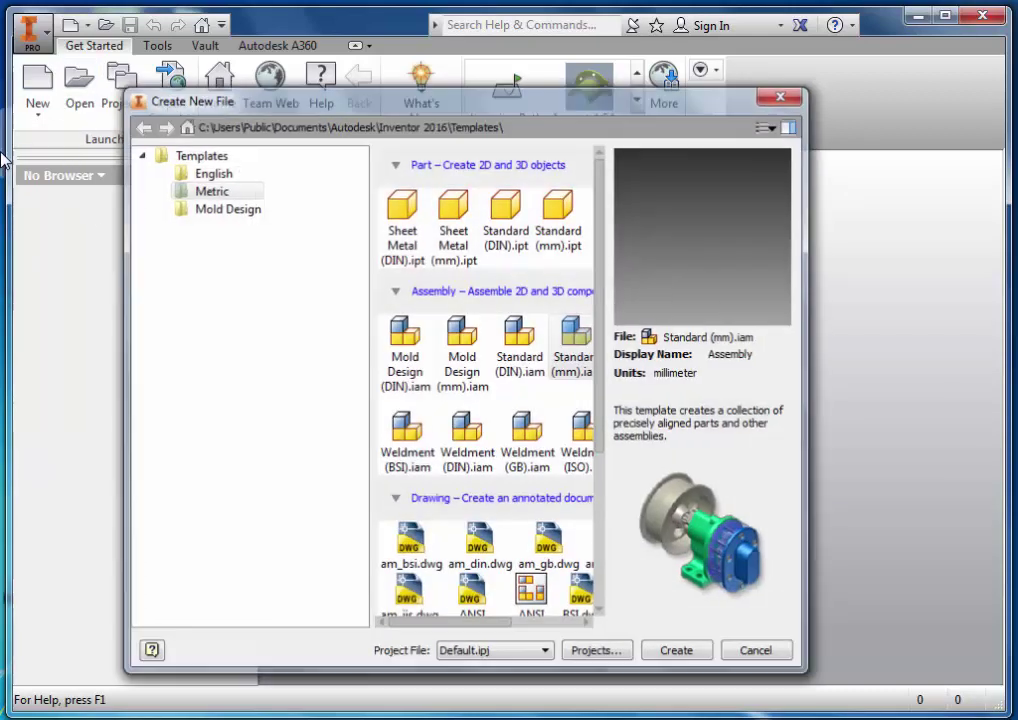
{"action": "left_click", "coordinate": [573, 345]}
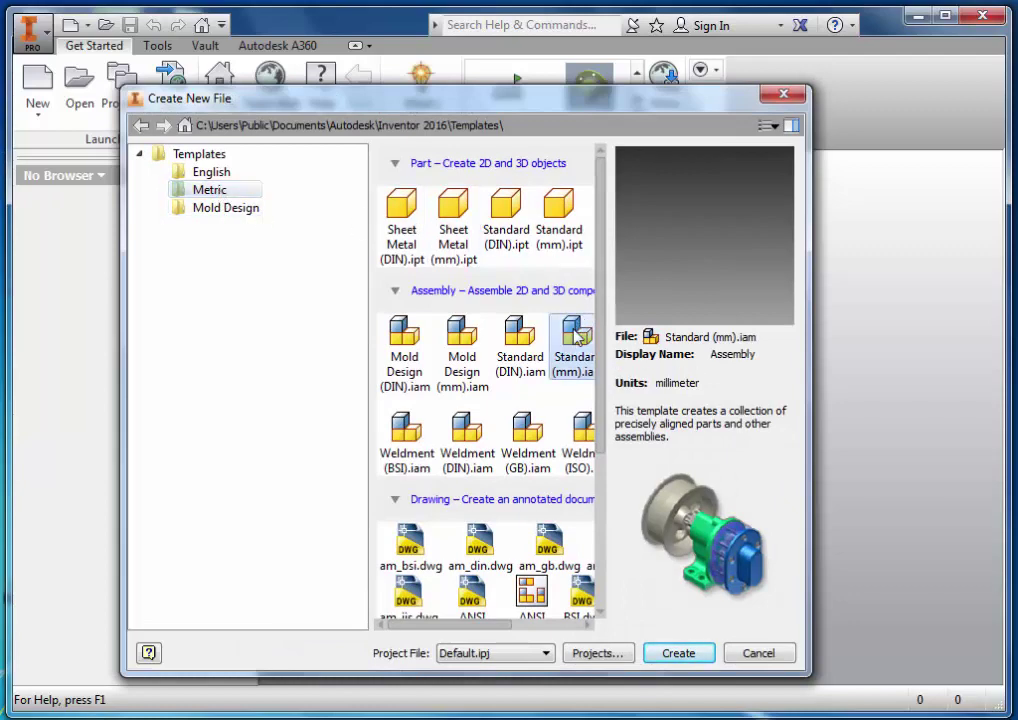
{"action": "left_click", "coordinate": [593, 626]}
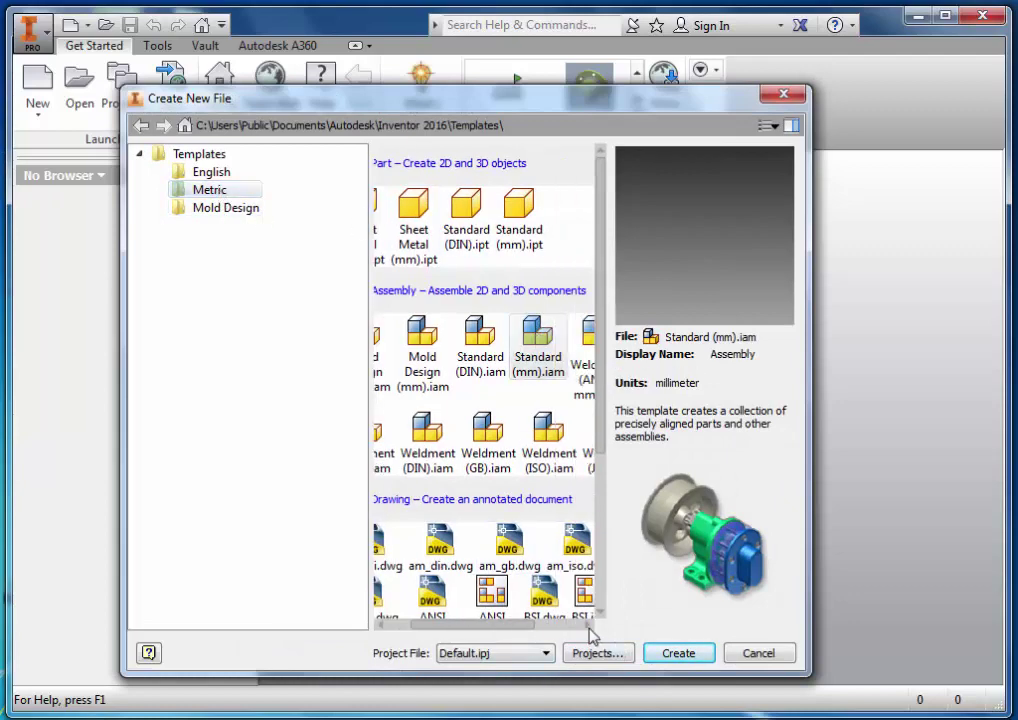
{"action": "left_click", "coordinate": [667, 658]}
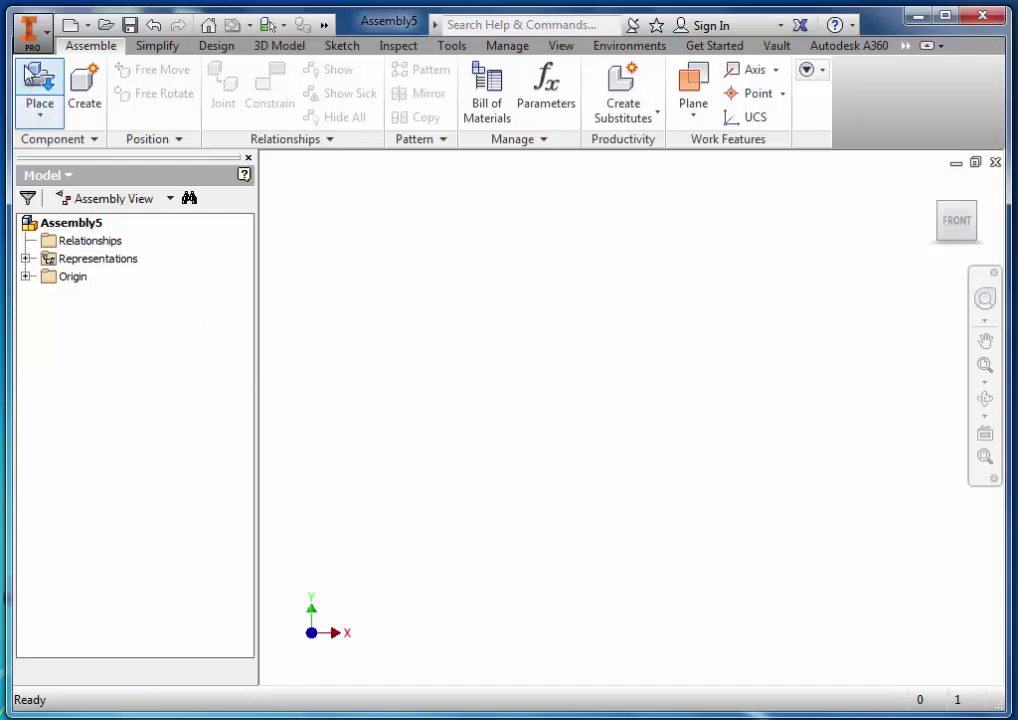
Step: Place the can 16 part into the assembly as can 16:1
{"action": "left_click", "coordinate": [38, 80]}
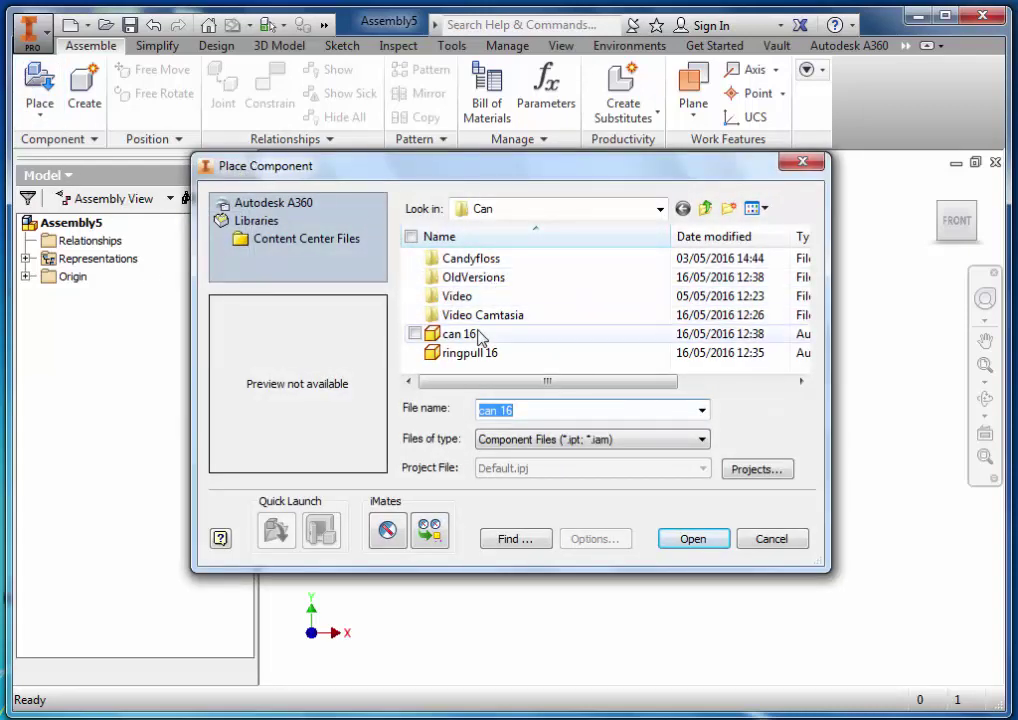
{"action": "left_click", "coordinate": [476, 338]}
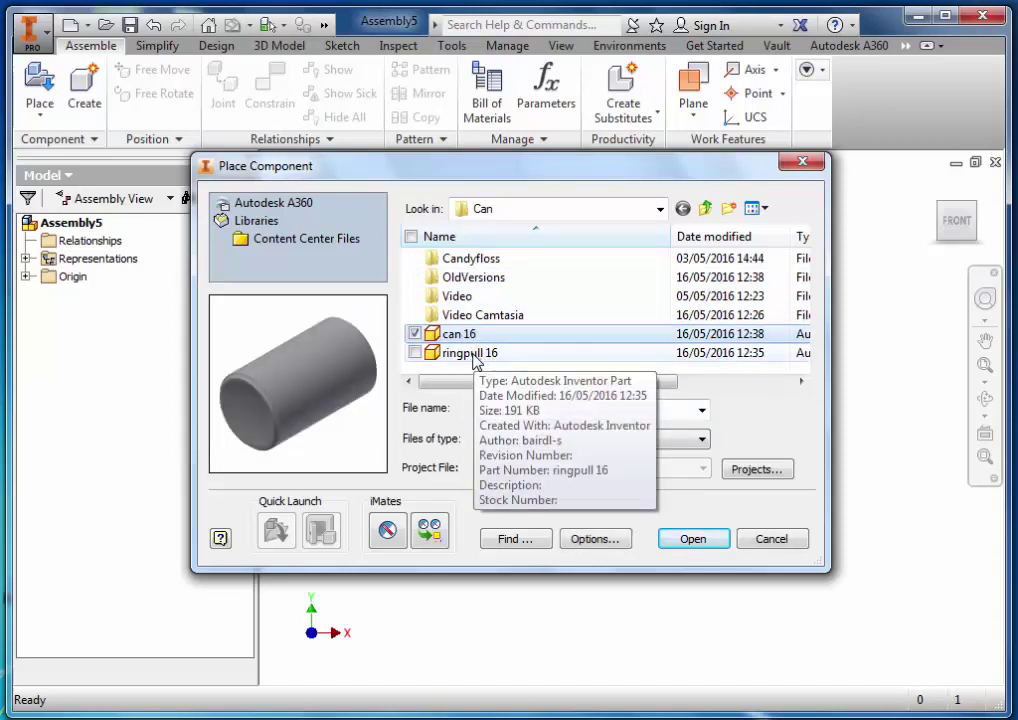
{"action": "left_click", "coordinate": [692, 540]}
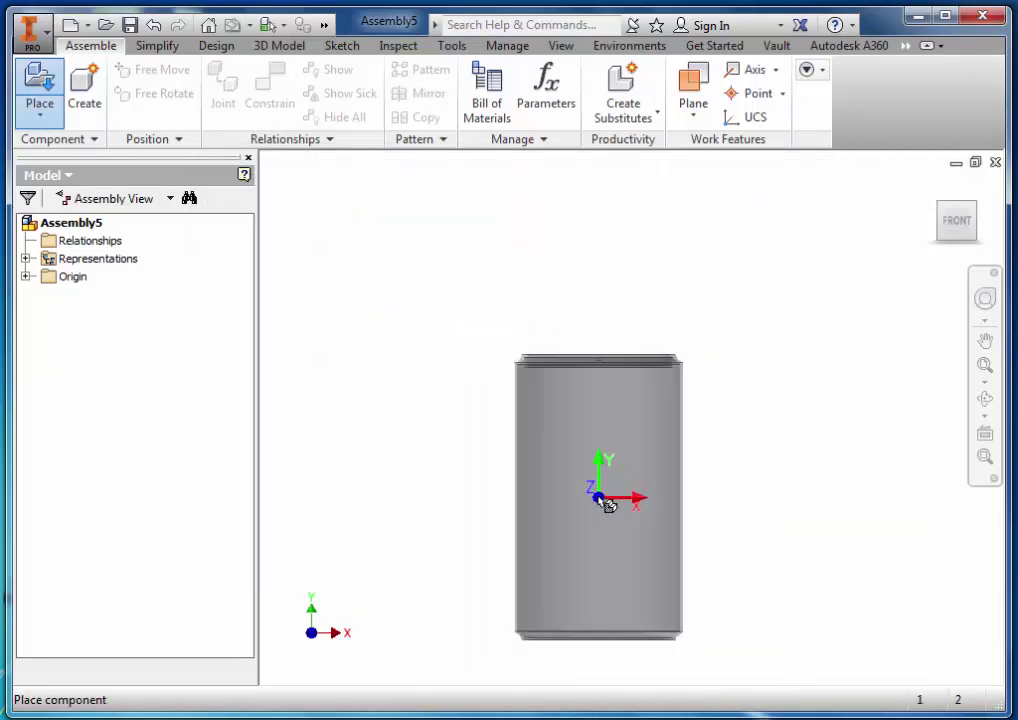
{"action": "left_click", "coordinate": [607, 505]}
{"action": "right_click", "coordinate": [477, 398]}
{"action": "left_click", "coordinate": [527, 396]}
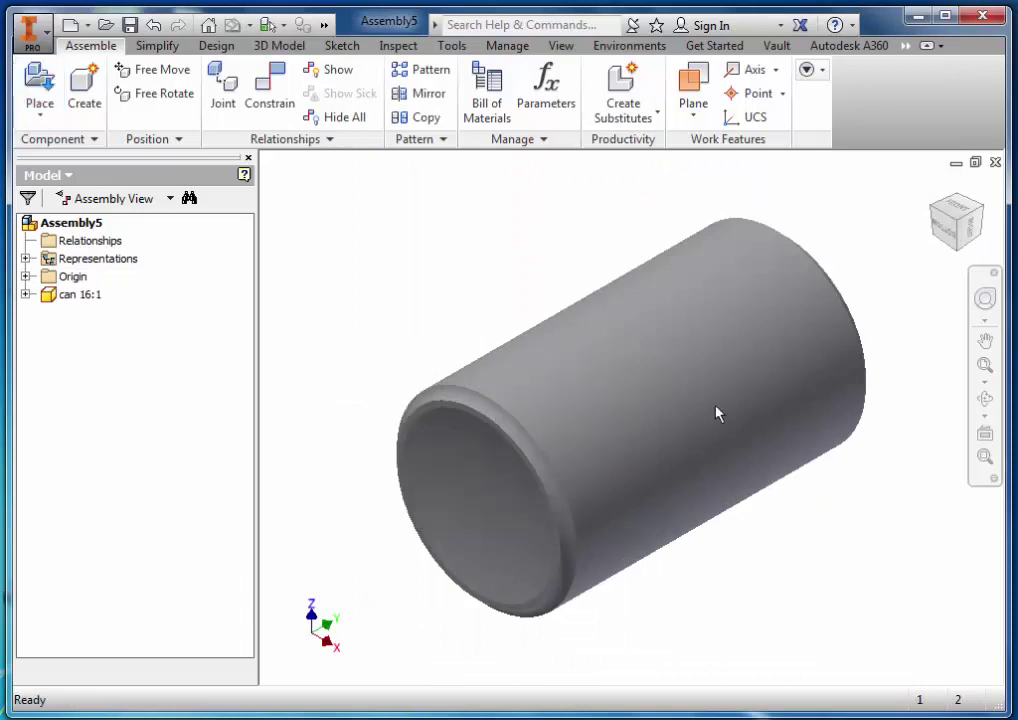
Step: Orbit the view and snap to a ViewCube corner so the can stands upright with its lid visible
{"action": "left_click", "coordinate": [985, 399]}
{"action": "left_click_drag", "start_coordinate": [561, 432], "coordinate": [613, 698]}
{"action": "right_click", "coordinate": [627, 592]}
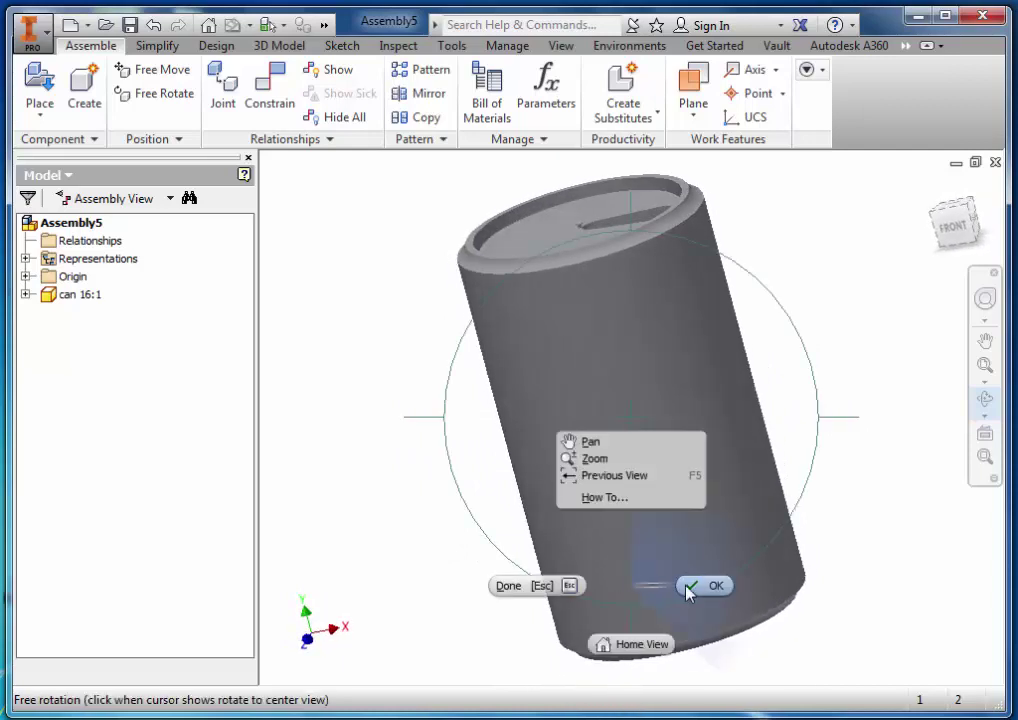
{"action": "left_click", "coordinate": [688, 590]}
{"action": "left_click", "coordinate": [968, 214]}
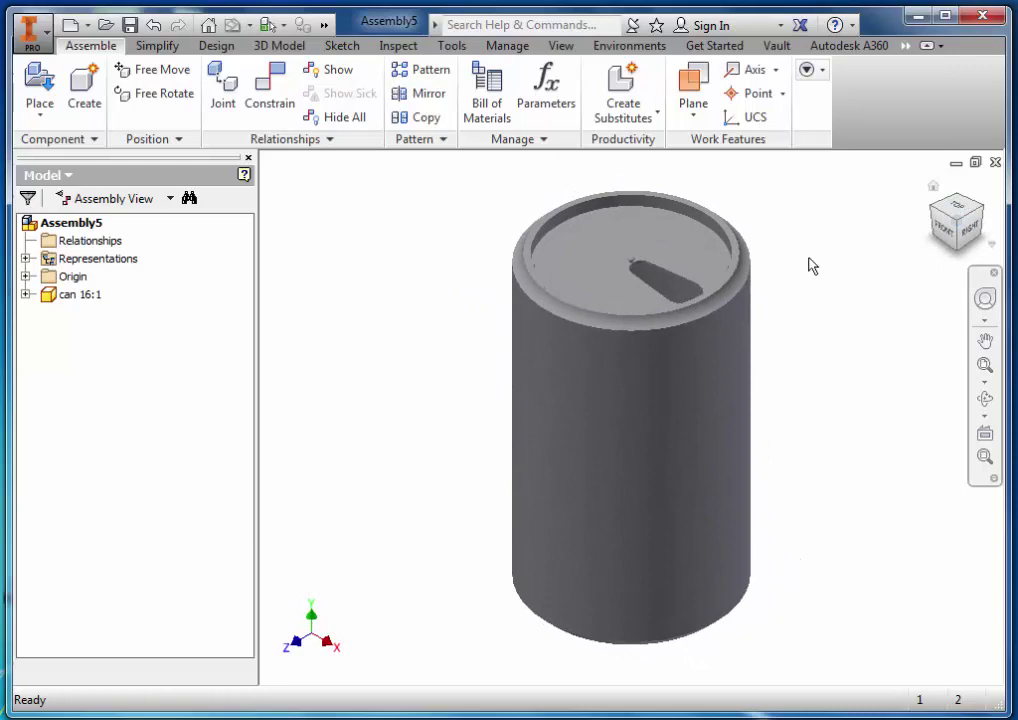
Step: Place ringpull 16 as ringpull 16:1, floating loose beside the can
{"action": "left_click", "coordinate": [42, 78]}
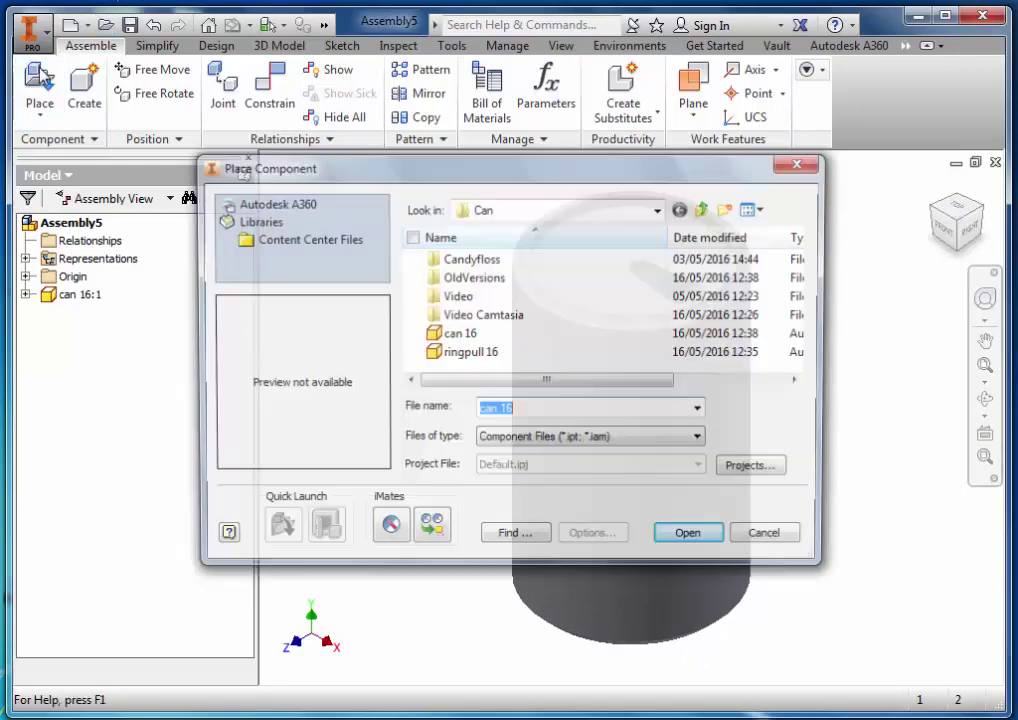
{"action": "left_click", "coordinate": [475, 353]}
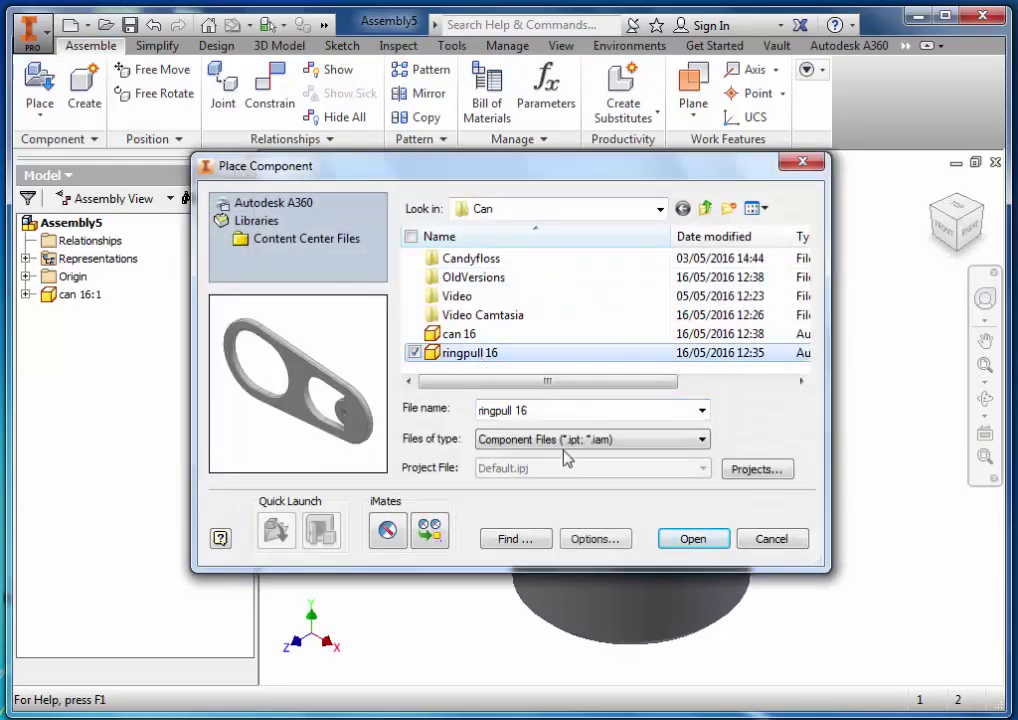
{"action": "left_click", "coordinate": [691, 541]}
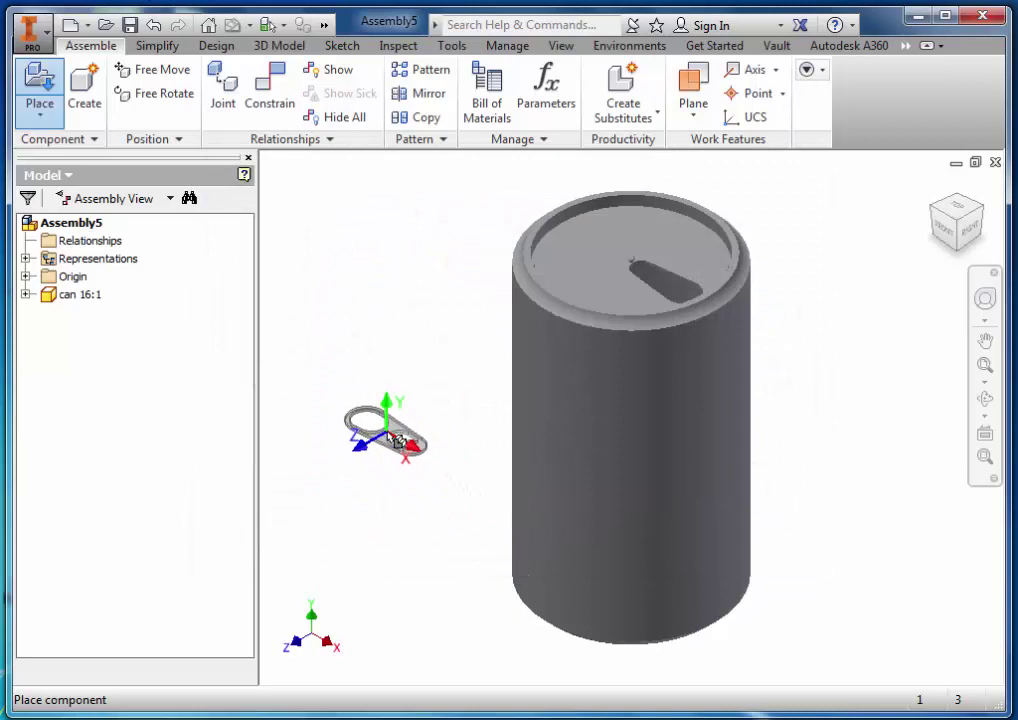
{"action": "left_click", "coordinate": [397, 440]}
{"action": "right_click", "coordinate": [390, 432]}
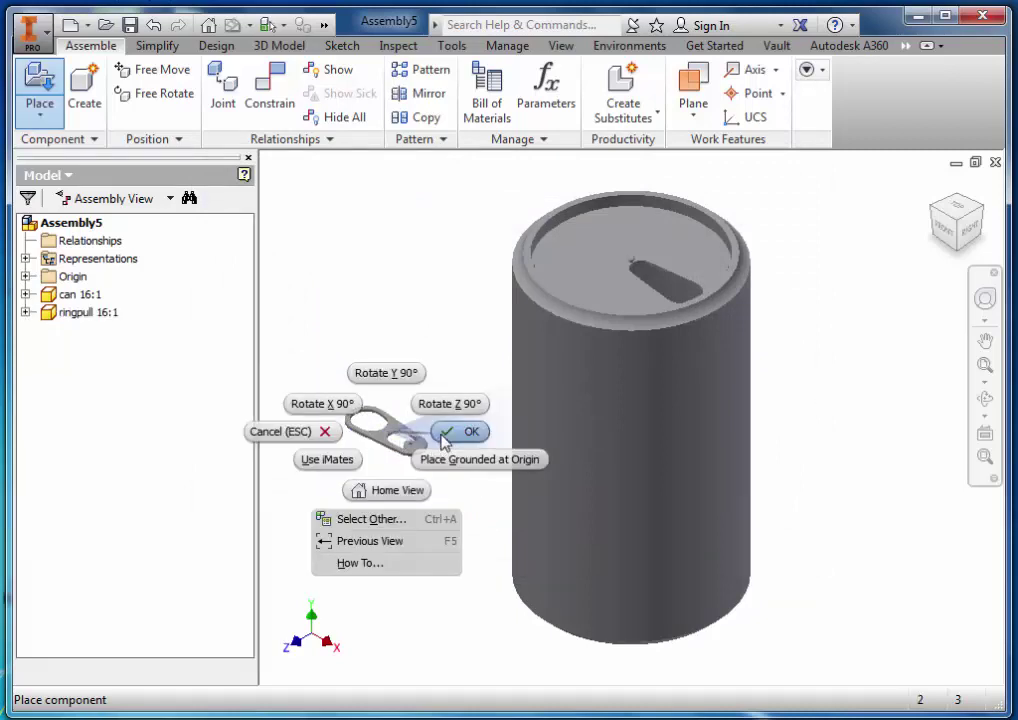
{"action": "left_click", "coordinate": [445, 441]}
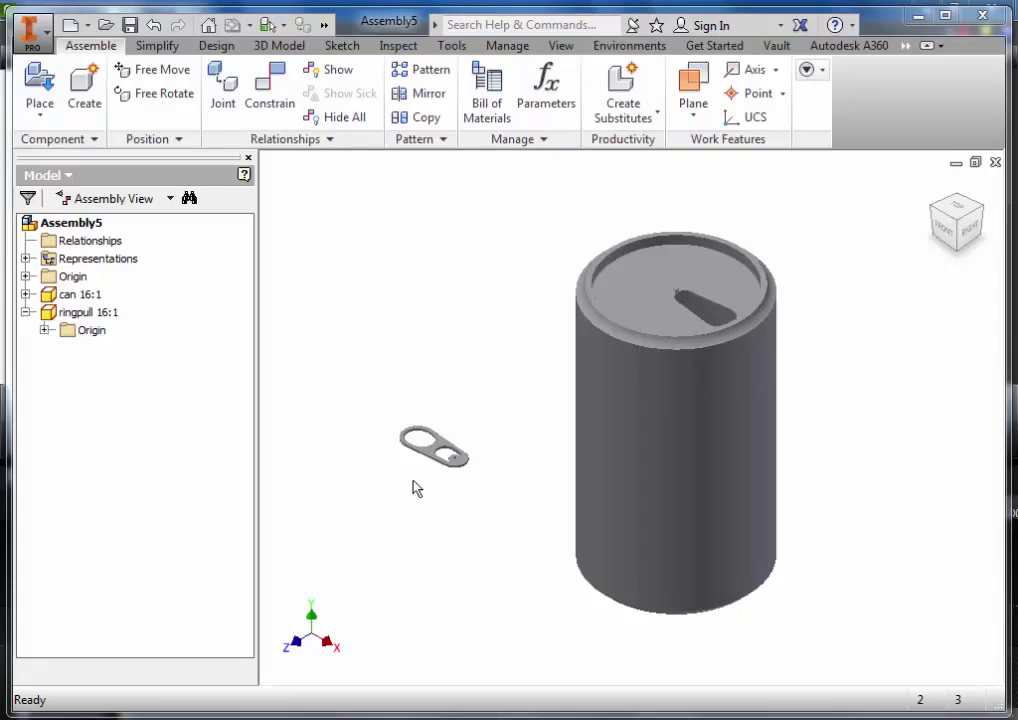
Step: Apply Mate:1 between the ring pull's underside face and the can's lid face
{"action": "left_click", "coordinate": [283, 113]}
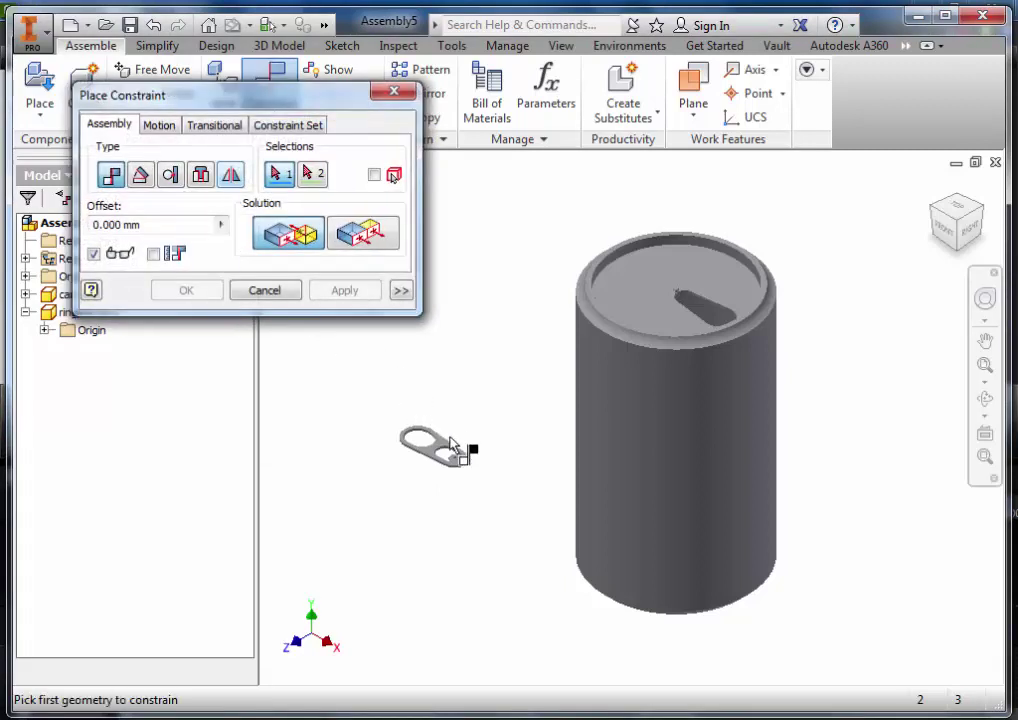
{"action": "scroll", "coordinate": [454, 445], "scroll_direction": "down", "scroll_amount": 3}
{"action": "scroll", "coordinate": [451, 447], "scroll_direction": "down", "scroll_amount": 2}
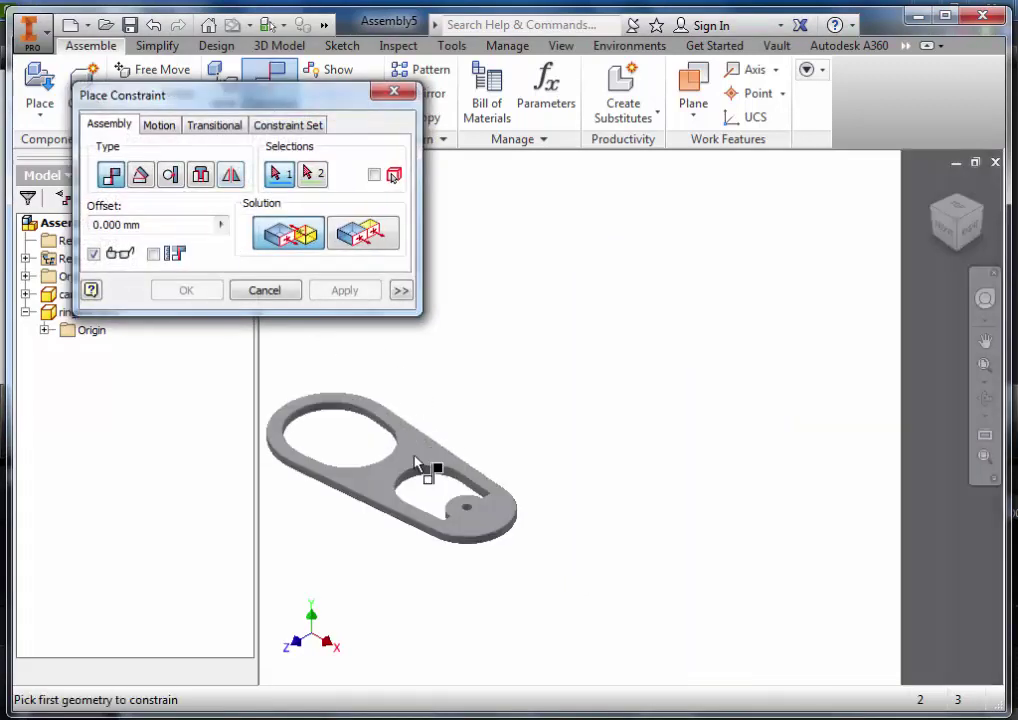
{"action": "left_click", "coordinate": [416, 462]}
{"action": "scroll", "coordinate": [425, 468], "scroll_direction": "up", "scroll_amount": 5}
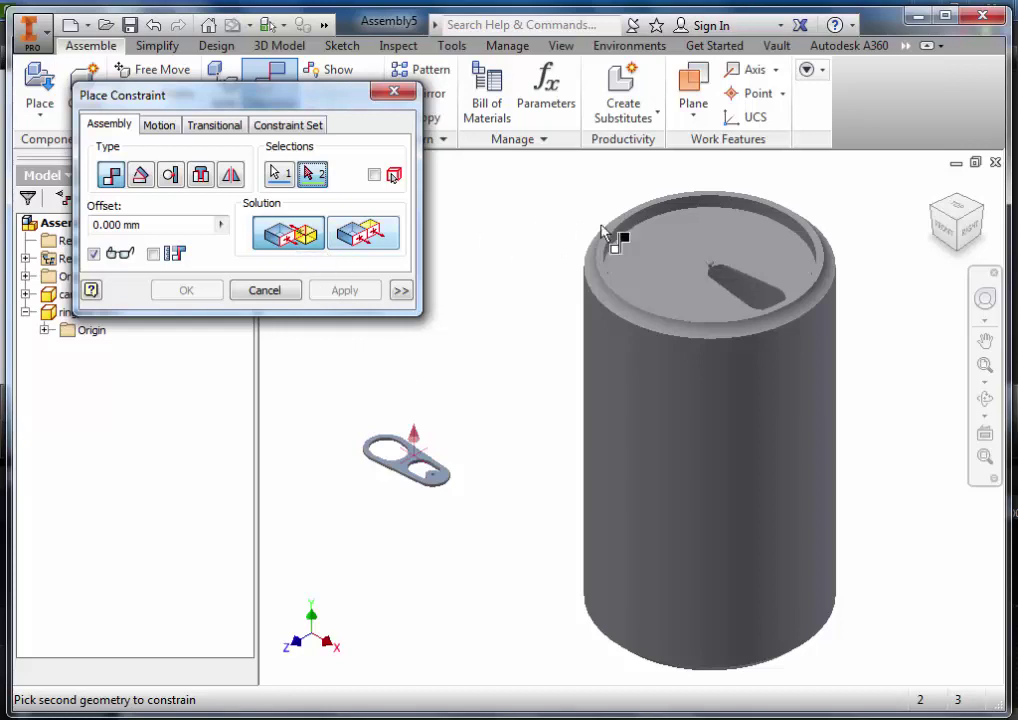
{"action": "scroll", "coordinate": [675, 277], "scroll_direction": "down", "scroll_amount": 3}
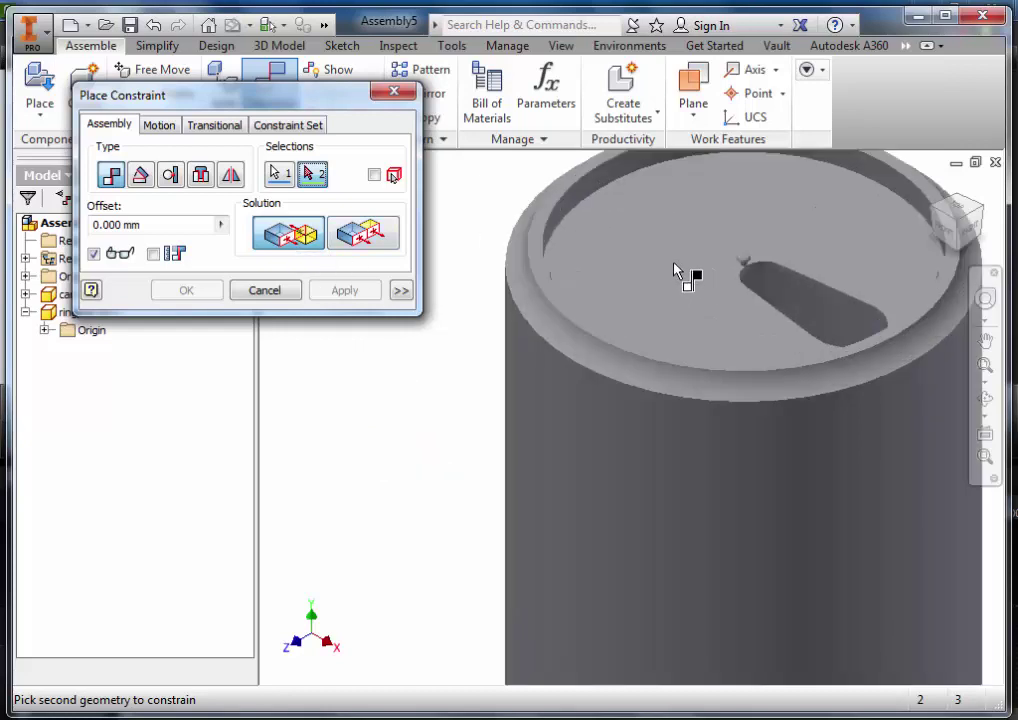
{"action": "left_click", "coordinate": [675, 270]}
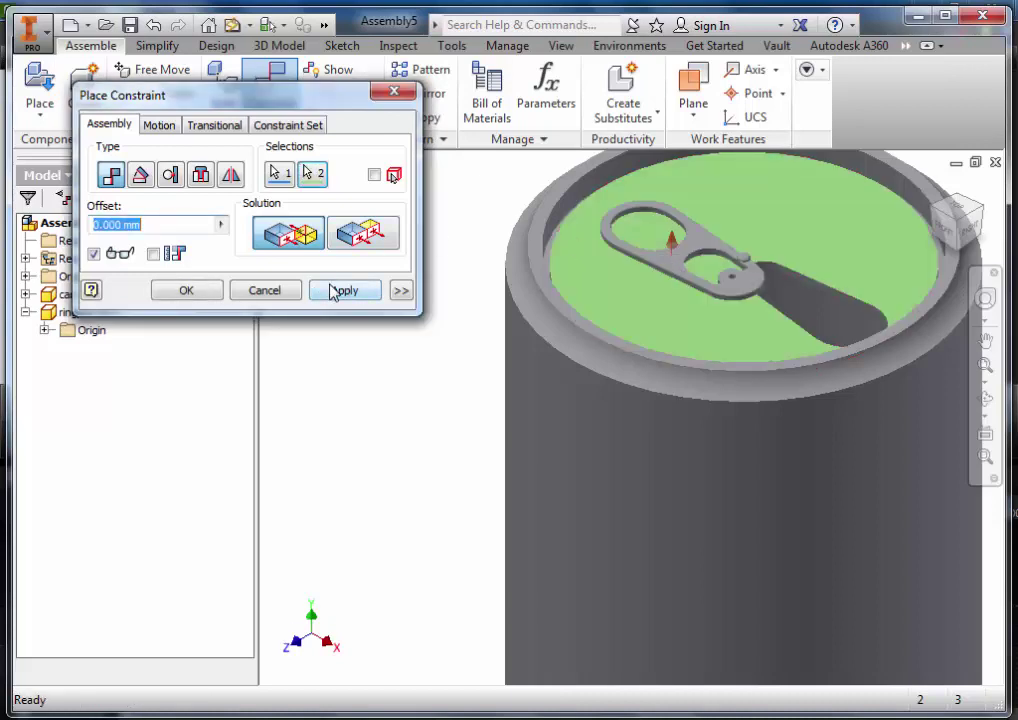
{"action": "left_click", "coordinate": [340, 290]}
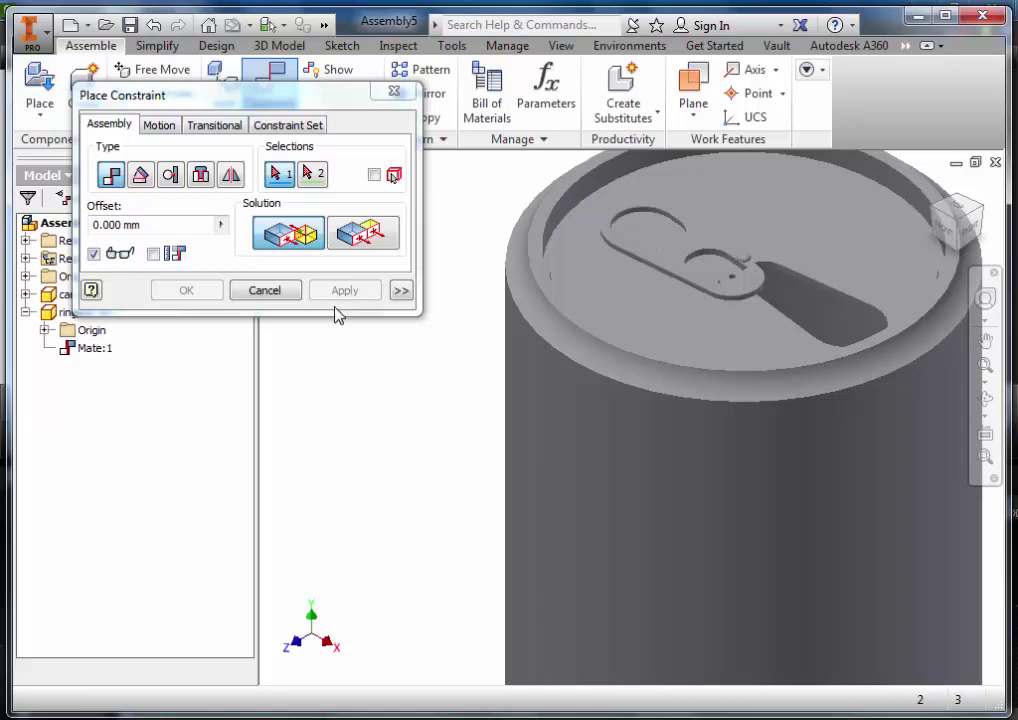
Step: Begin a second constraint by picking the ring pull's hole as first geometry
{"action": "scroll", "coordinate": [795, 234], "scroll_direction": "up", "scroll_amount": 3}
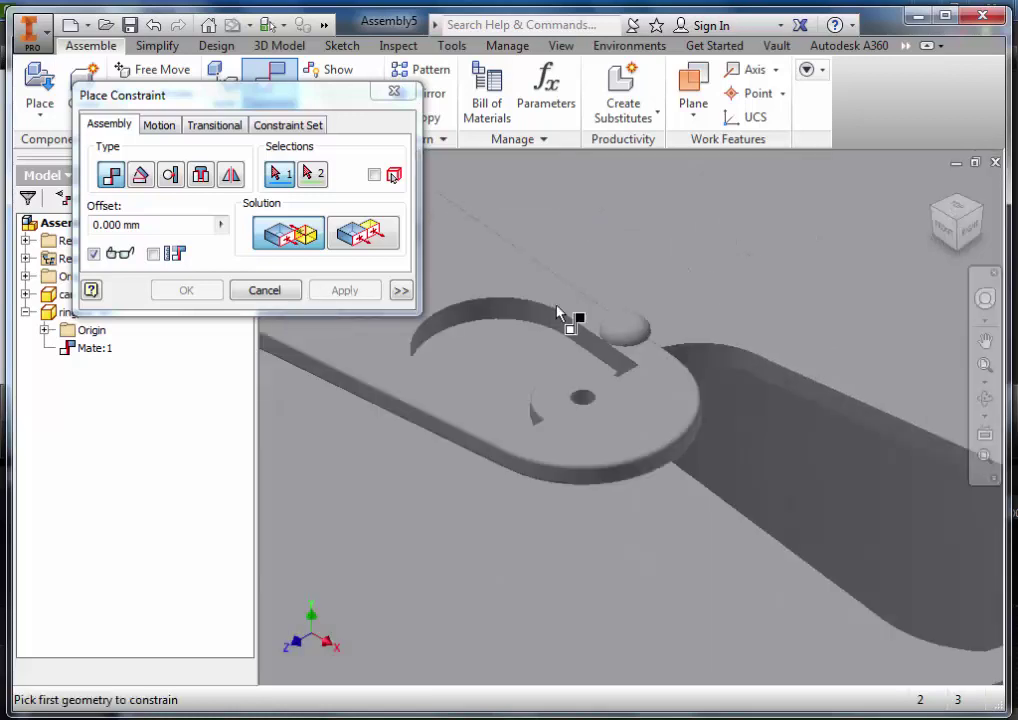
{"action": "scroll", "coordinate": [523, 370], "scroll_direction": "up", "scroll_amount": 2}
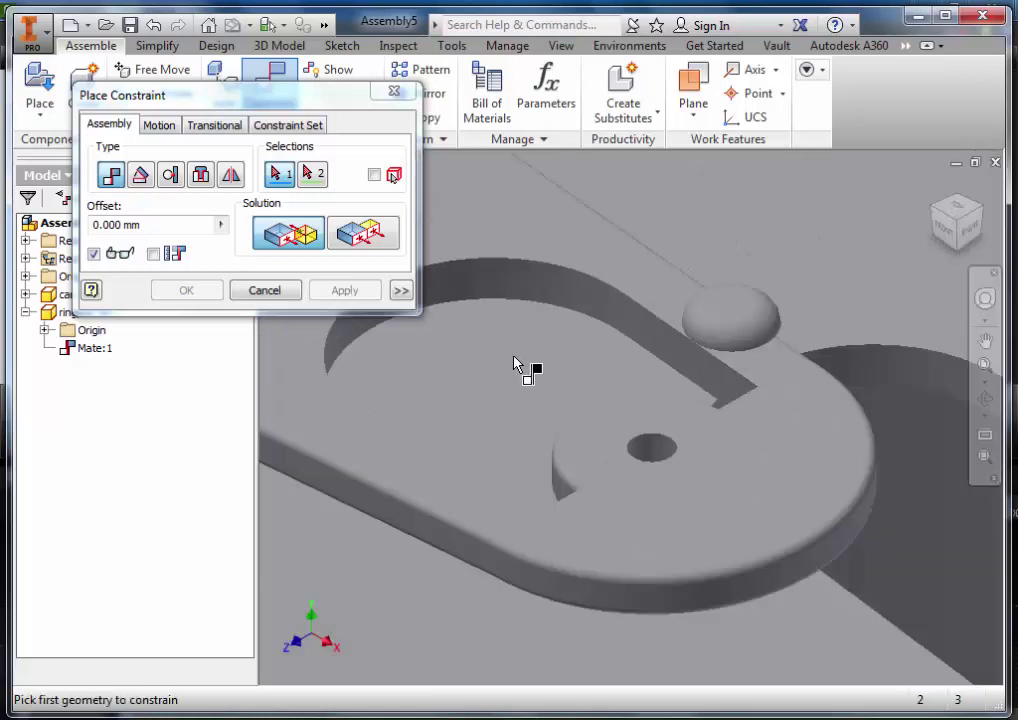
{"action": "left_click", "coordinate": [650, 447]}
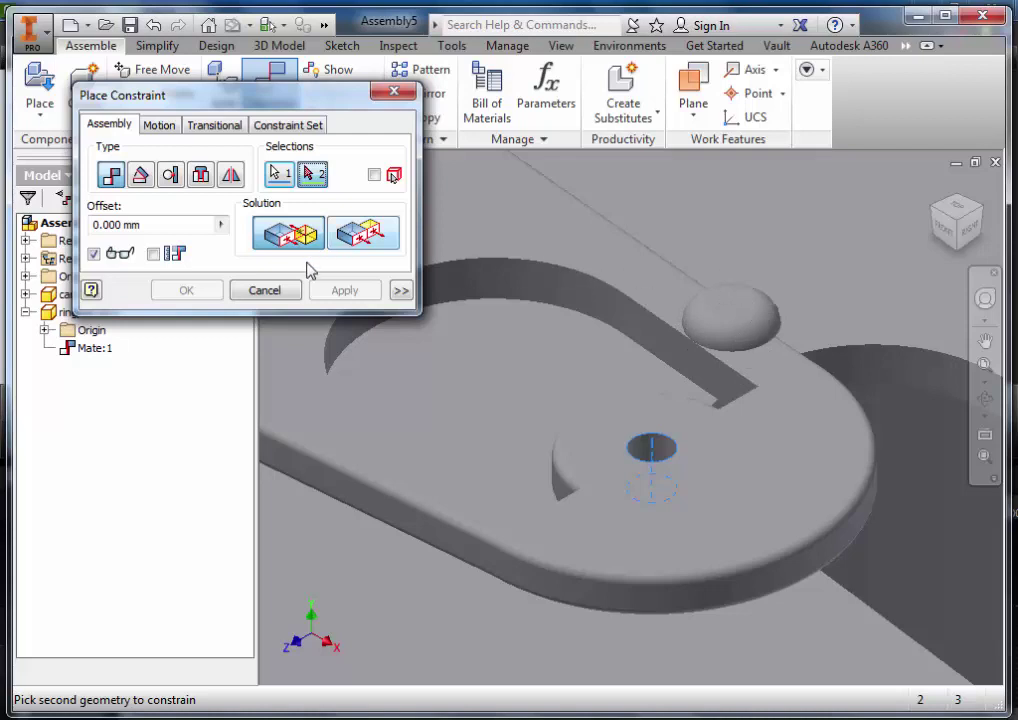
Step: Reposition the ring pull and add Mate:2 centring its hole edge on the lid's rivet peg
{"action": "left_click", "coordinate": [265, 290]}
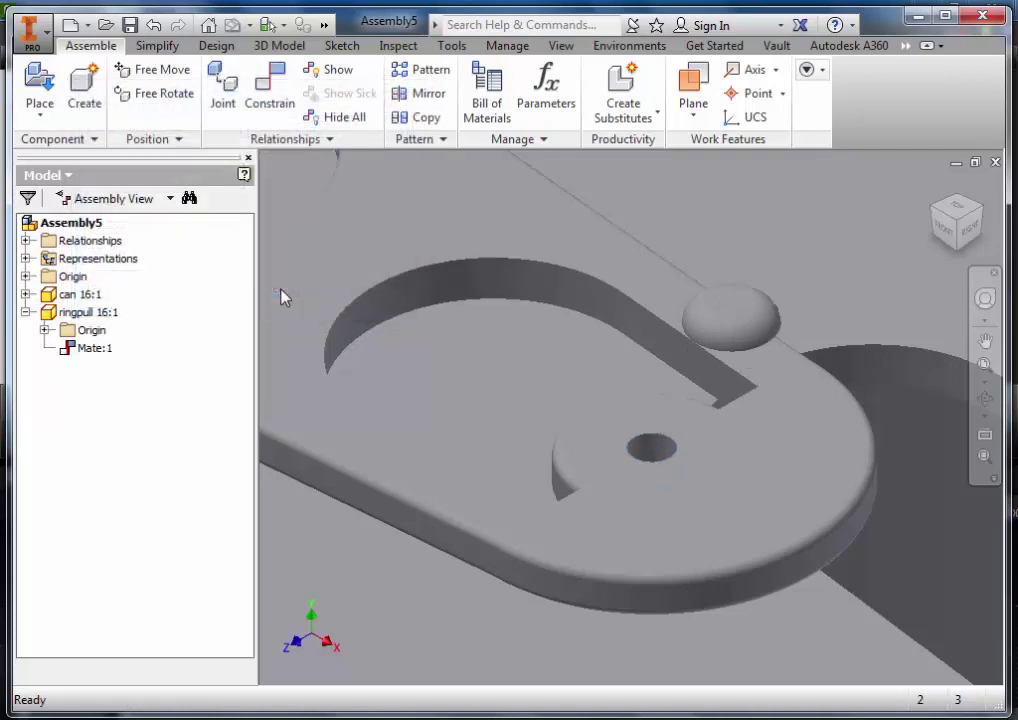
{"action": "left_click_drag", "start_coordinate": [732, 509], "coordinate": [506, 440]}
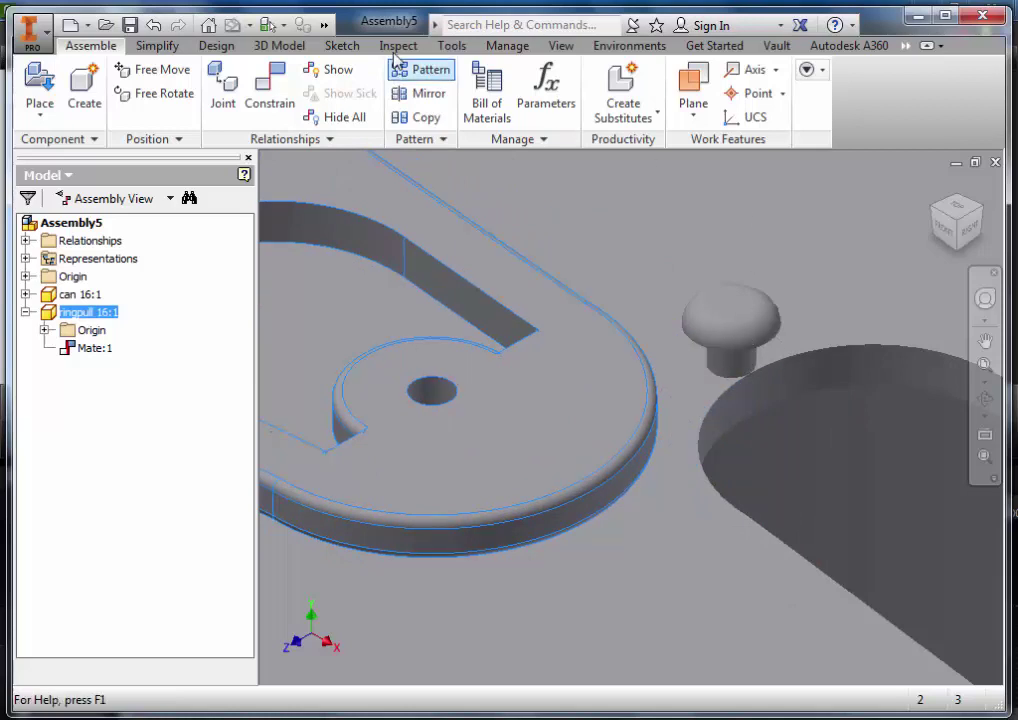
{"action": "left_click", "coordinate": [271, 88]}
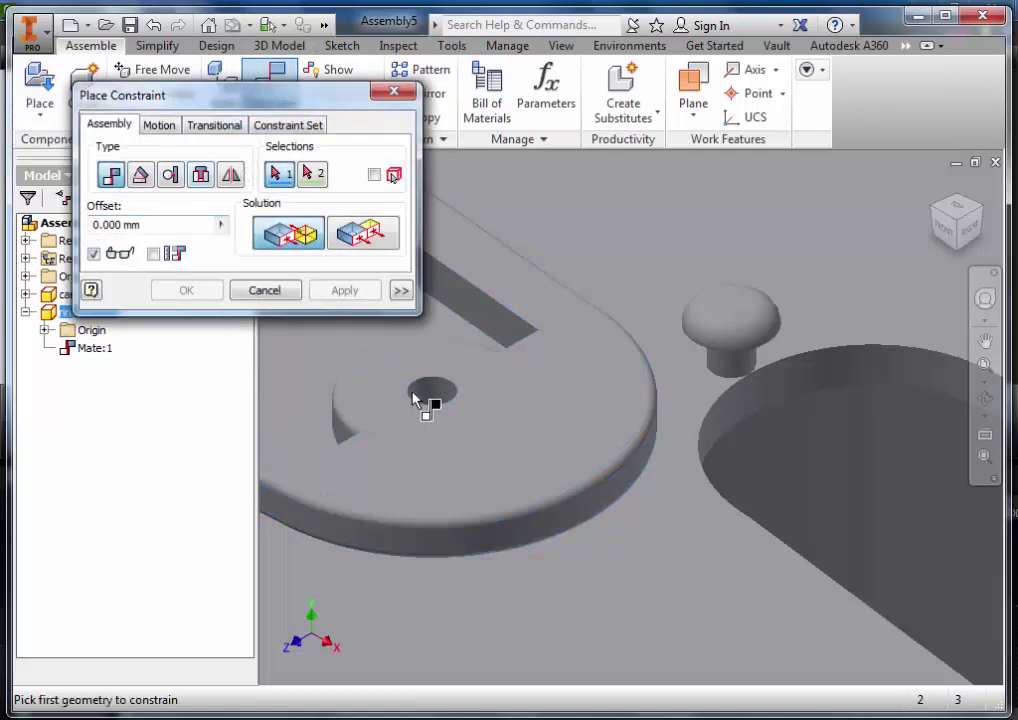
{"action": "left_click", "coordinate": [449, 399]}
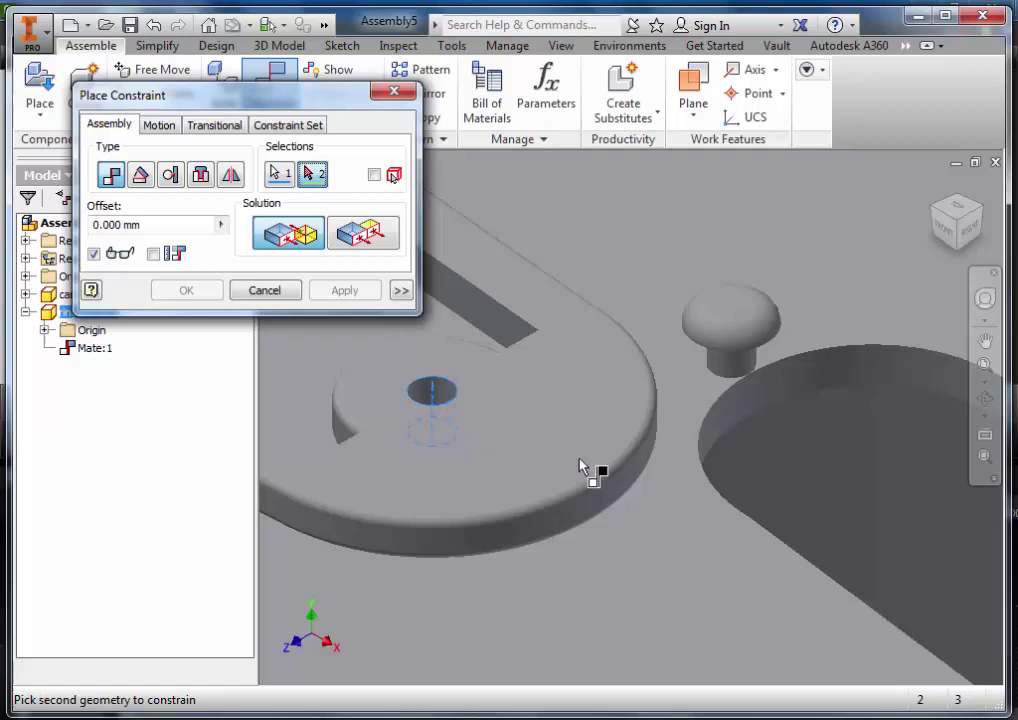
{"action": "left_click", "coordinate": [740, 372]}
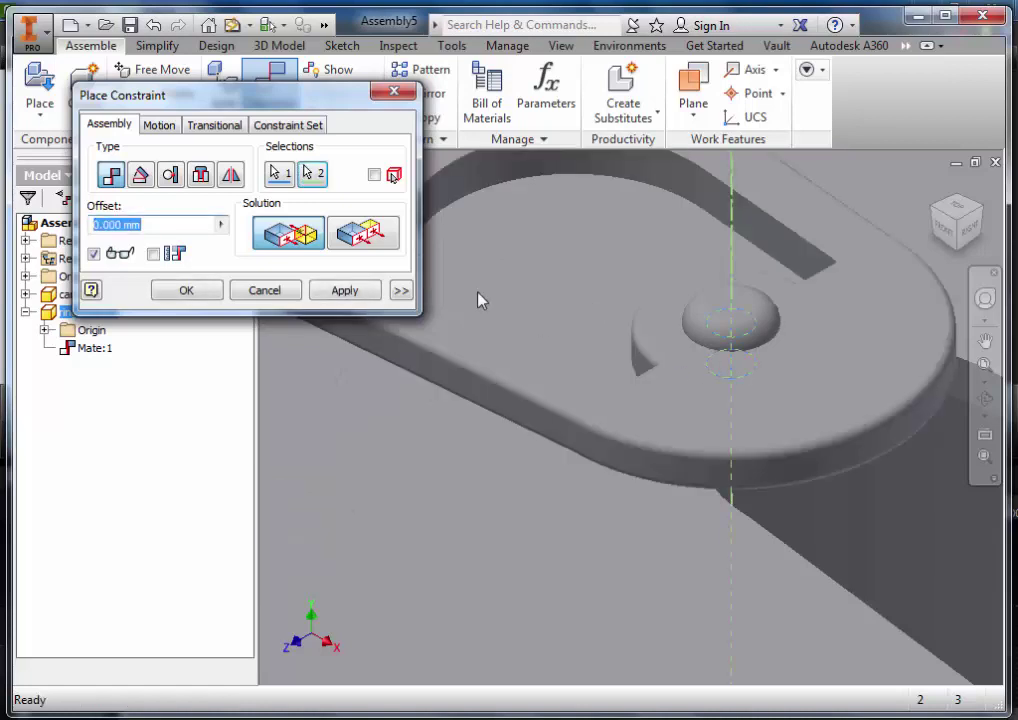
{"action": "left_click", "coordinate": [334, 290]}
{"action": "scroll", "coordinate": [618, 391], "scroll_direction": "down", "scroll_amount": 3}
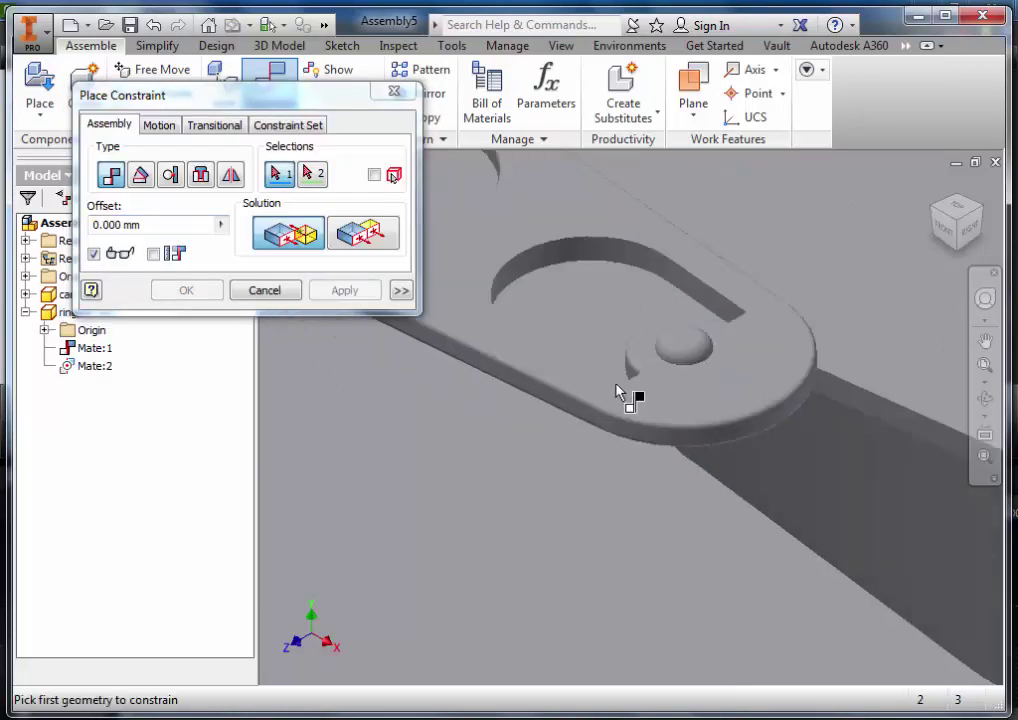
{"action": "left_click", "coordinate": [265, 290]}
{"action": "scroll", "coordinate": [572, 342], "scroll_direction": "down", "scroll_amount": 2}
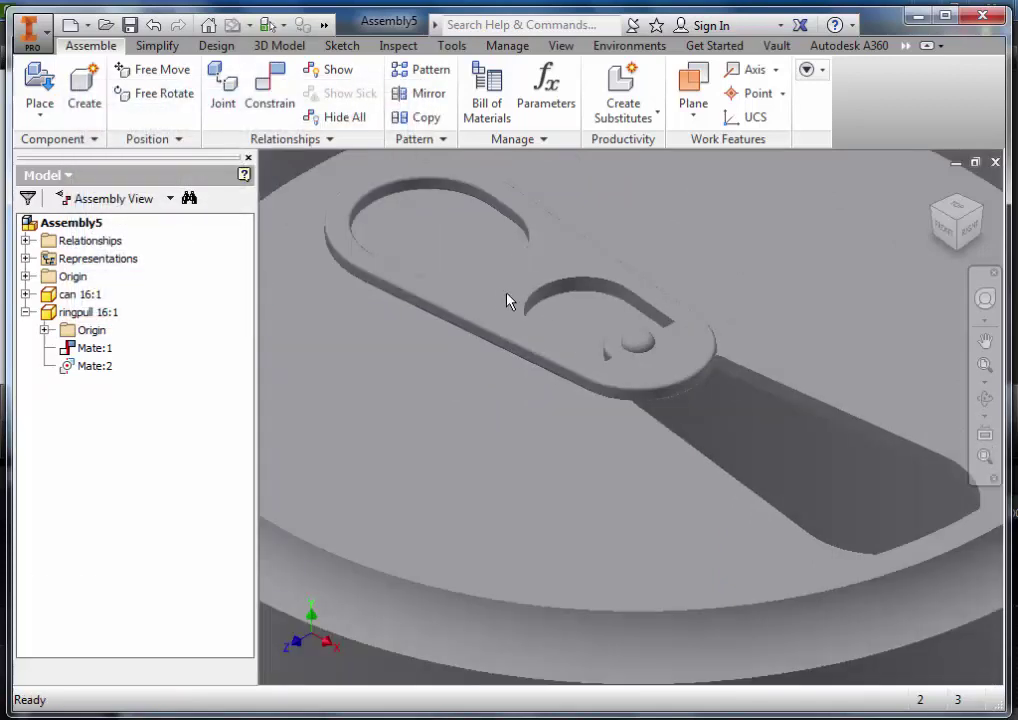
Step: Drag the ring pull to confirm it swivels flat around the rivet on the lid
{"action": "scroll", "coordinate": [491, 300], "scroll_direction": "down", "scroll_amount": 2}
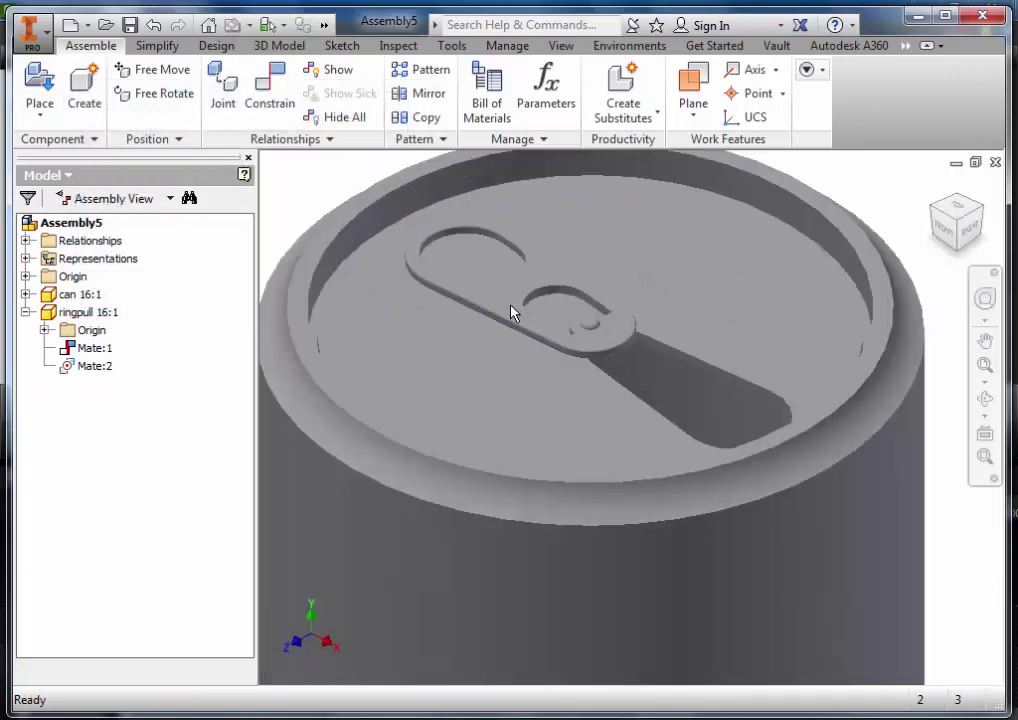
{"action": "left_click_drag", "start_coordinate": [422, 274], "coordinate": [382, 336]}
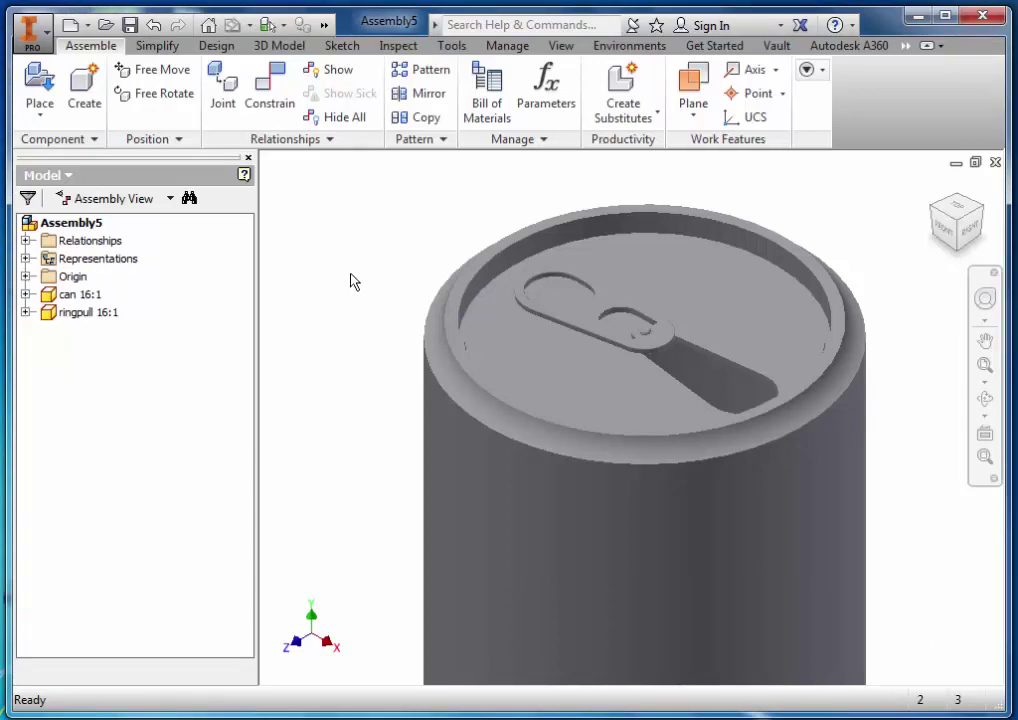
{"action": "mouse_move", "coordinate": [566, 316]}
{"action": "left_mouse_down"}
{"action": "mouse_move", "coordinate": [576, 318]}
{"action": "mouse_move", "coordinate": [558, 320]}
{"action": "mouse_move", "coordinate": [577, 326]}
{"action": "left_mouse_up"}
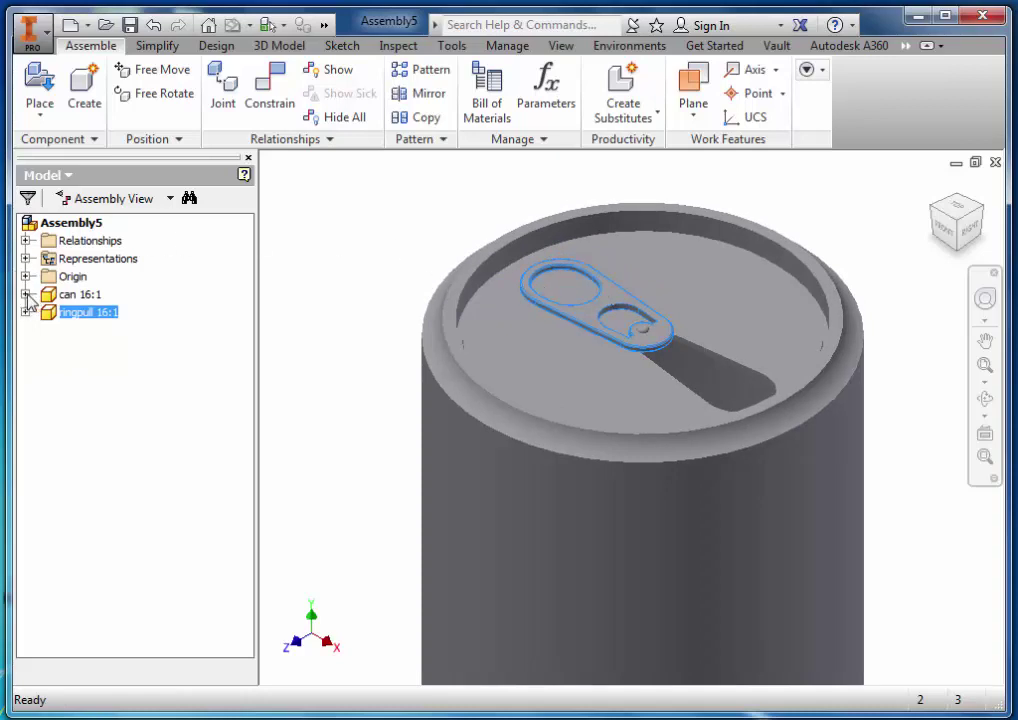
Step: Edit can 16:1 in place, turn on its Origin XY Plane visibility, and finish the edit
{"action": "double_click", "coordinate": [58, 296]}
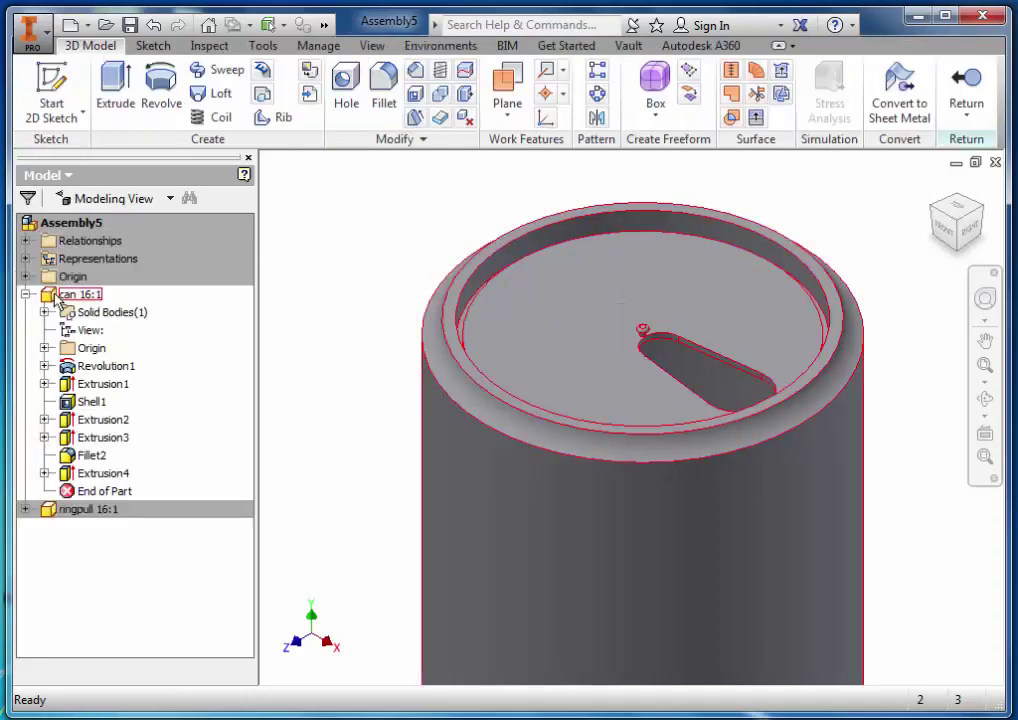
{"action": "left_click", "coordinate": [45, 349]}
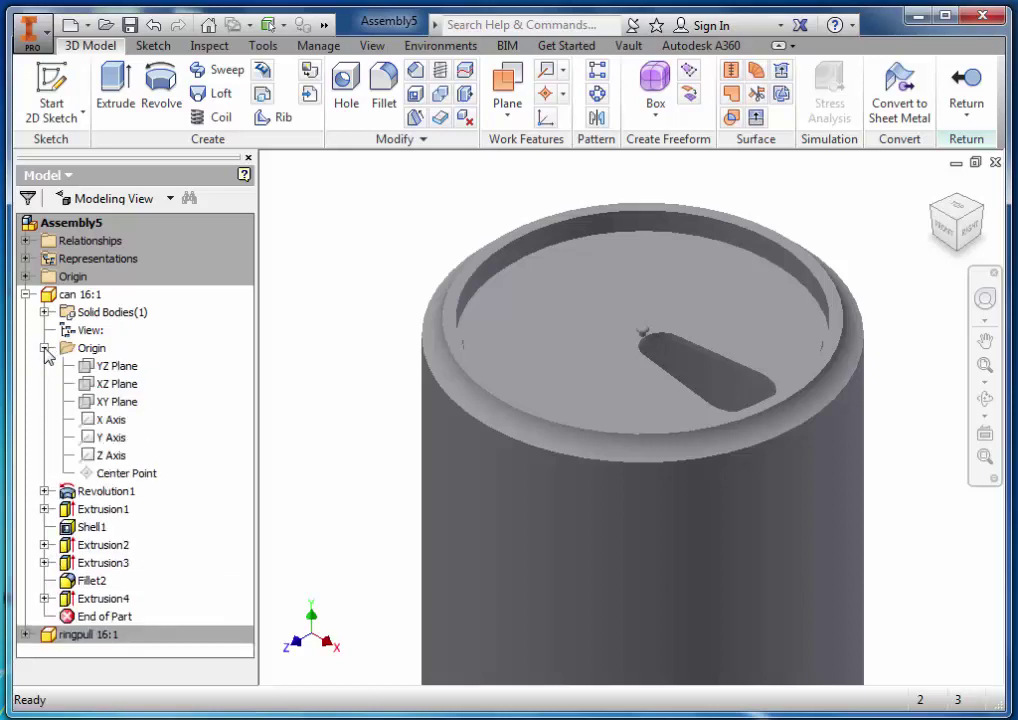
{"action": "left_click", "coordinate": [112, 405]}
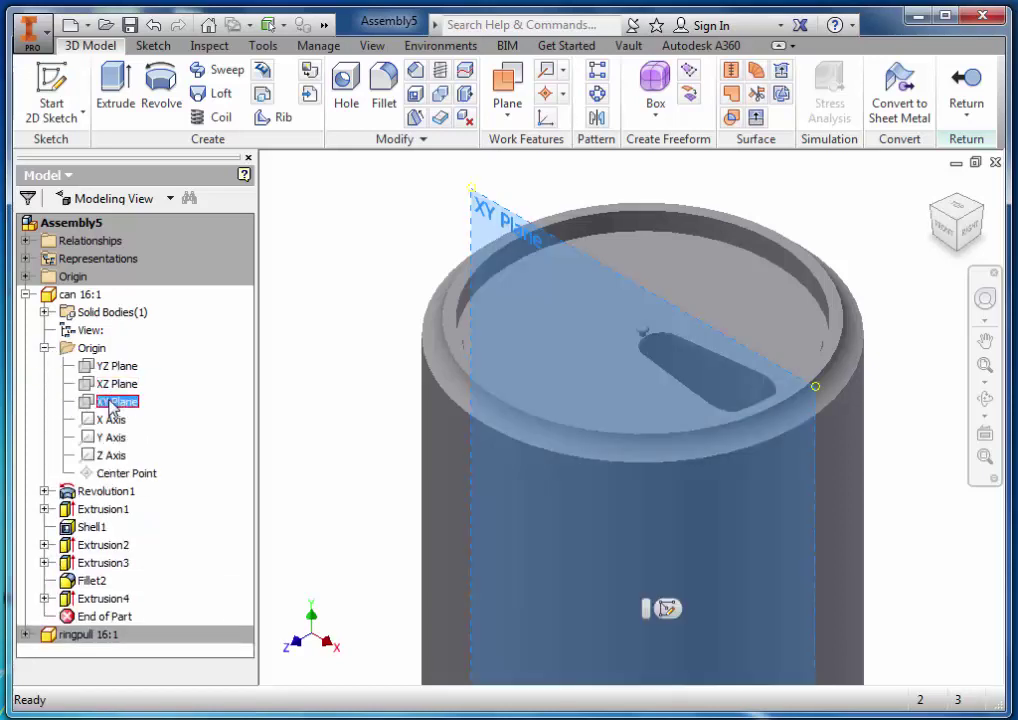
{"action": "right_click", "coordinate": [112, 408]}
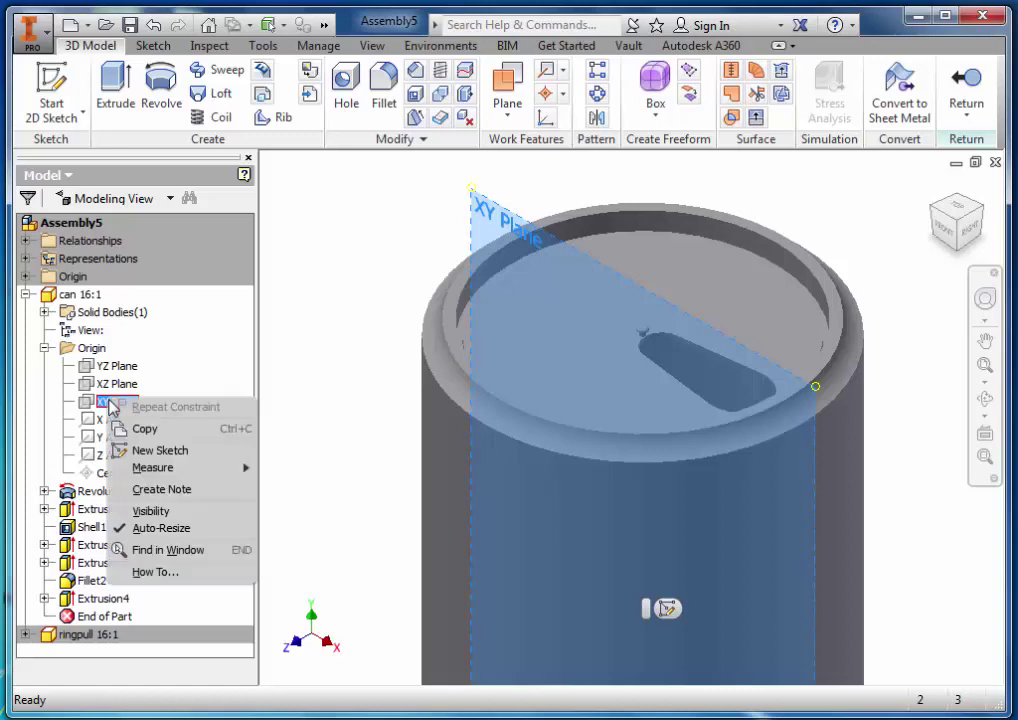
{"action": "left_click", "coordinate": [150, 511]}
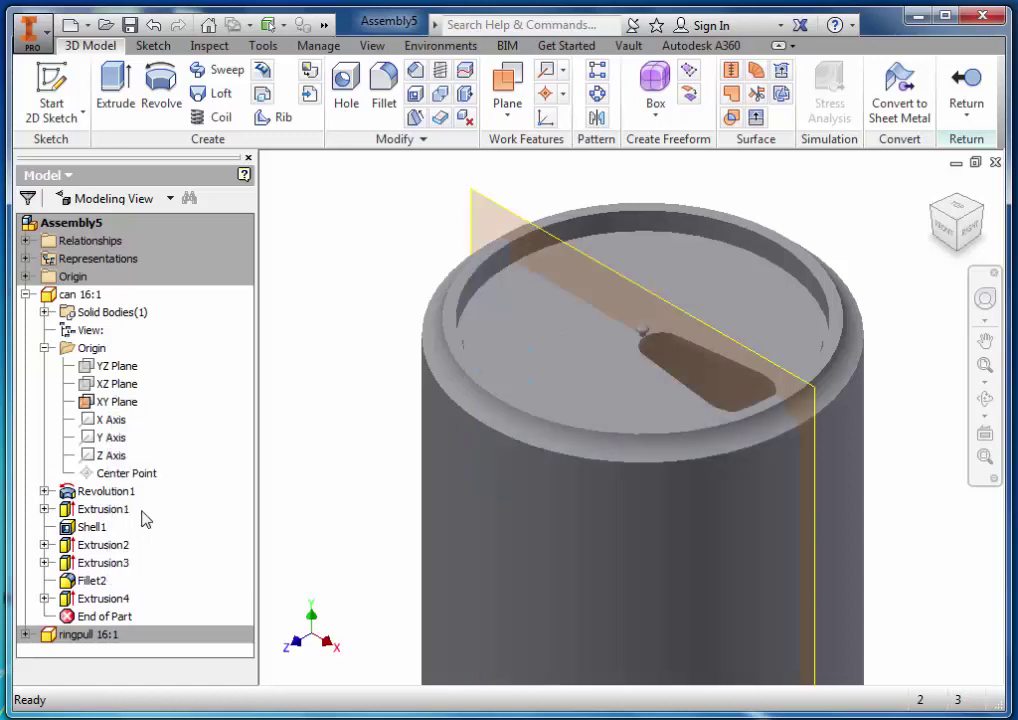
{"action": "right_click", "coordinate": [308, 266]}
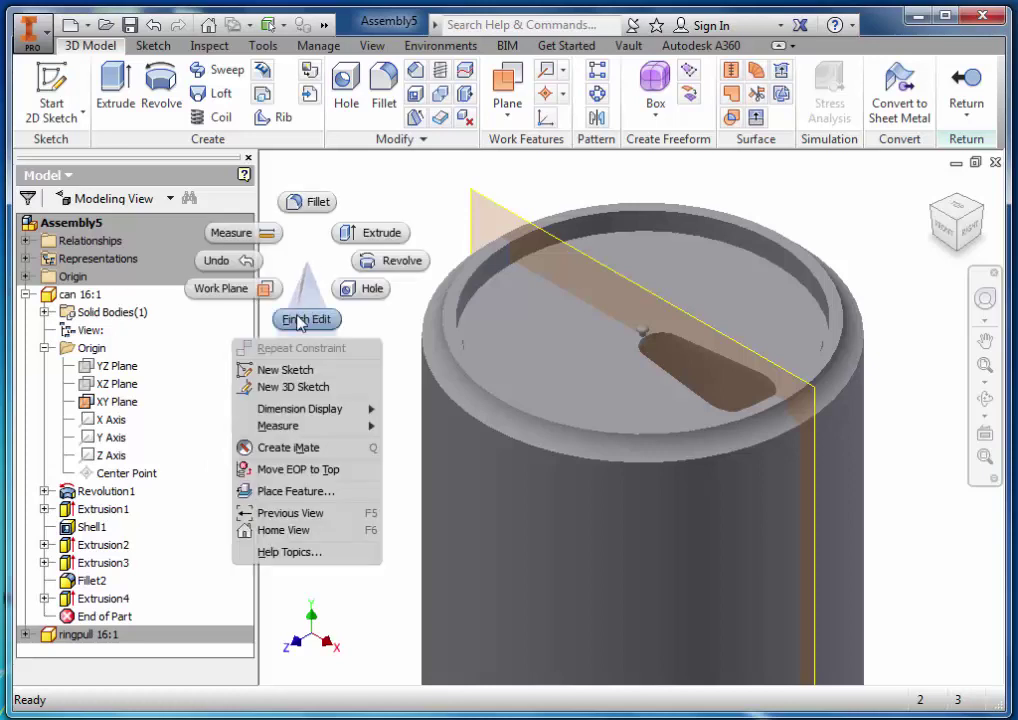
{"action": "left_click", "coordinate": [298, 320]}
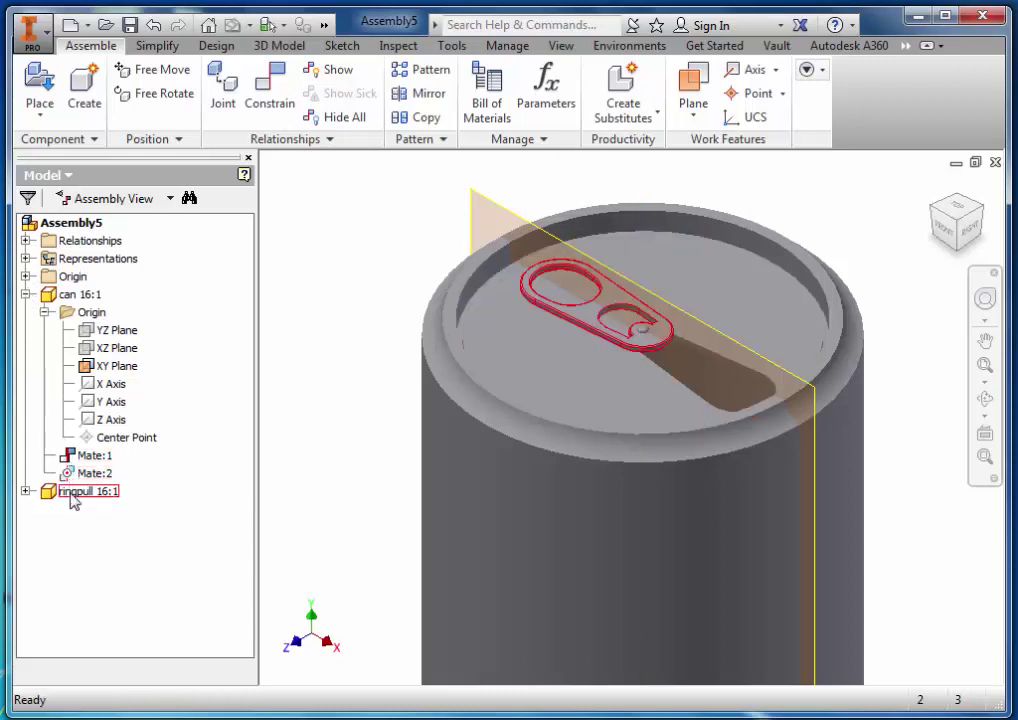
Step: Edit ringpull 16:1 in place, turn on its Origin XY Plane visibility, and finish the edit
{"action": "double_click", "coordinate": [71, 496]}
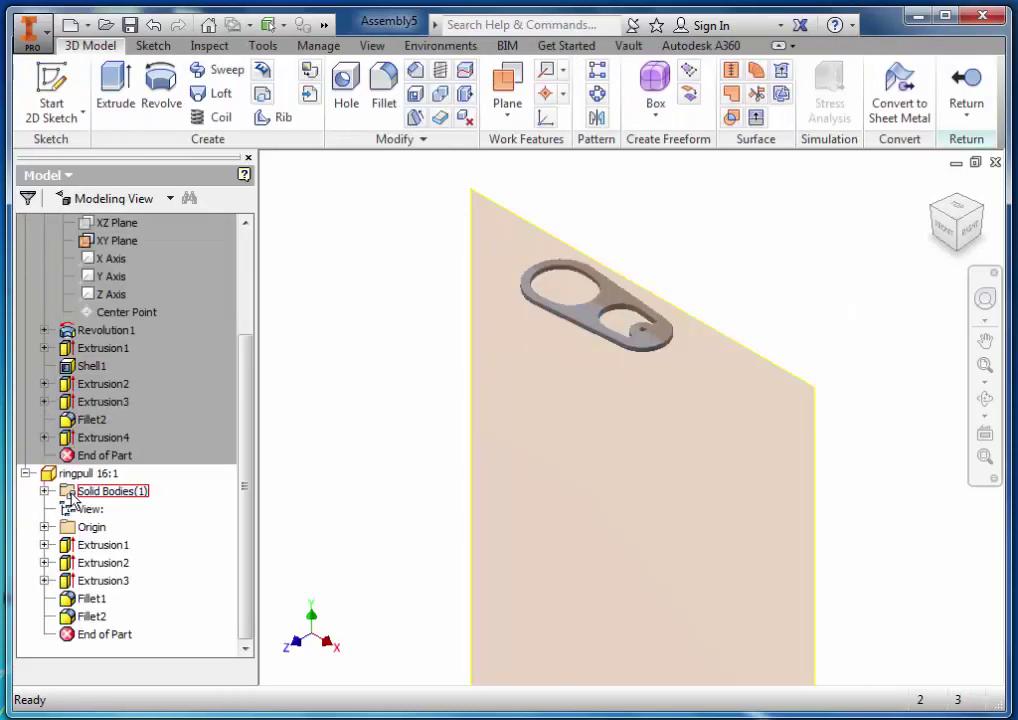
{"action": "left_click", "coordinate": [44, 527]}
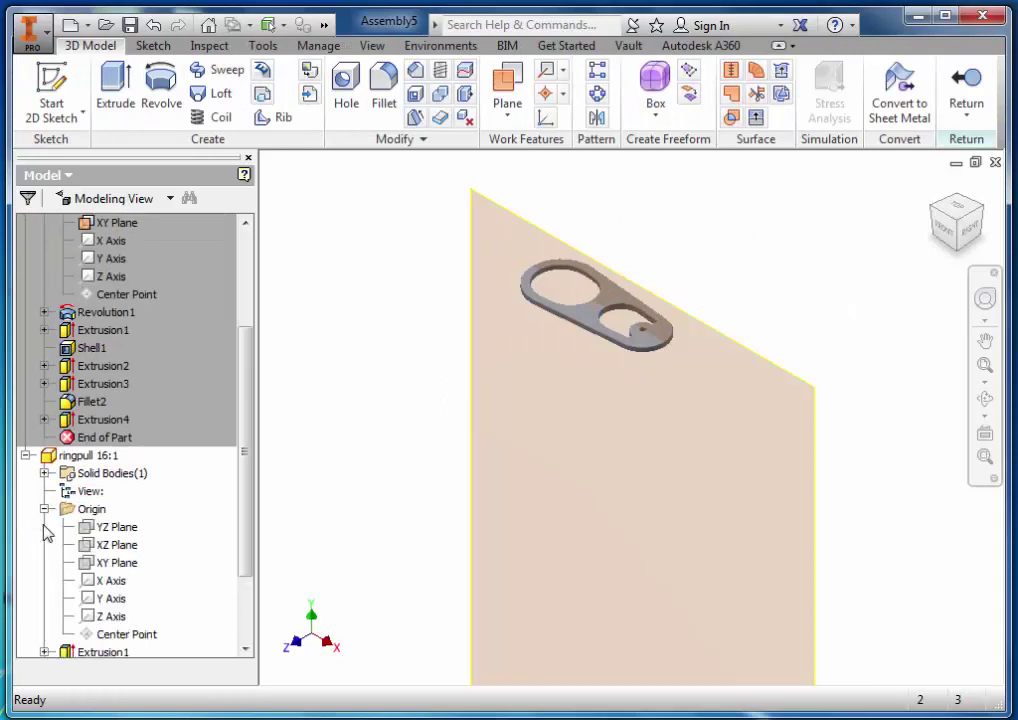
{"action": "right_click", "coordinate": [113, 568]}
{"action": "left_click", "coordinate": [142, 645]}
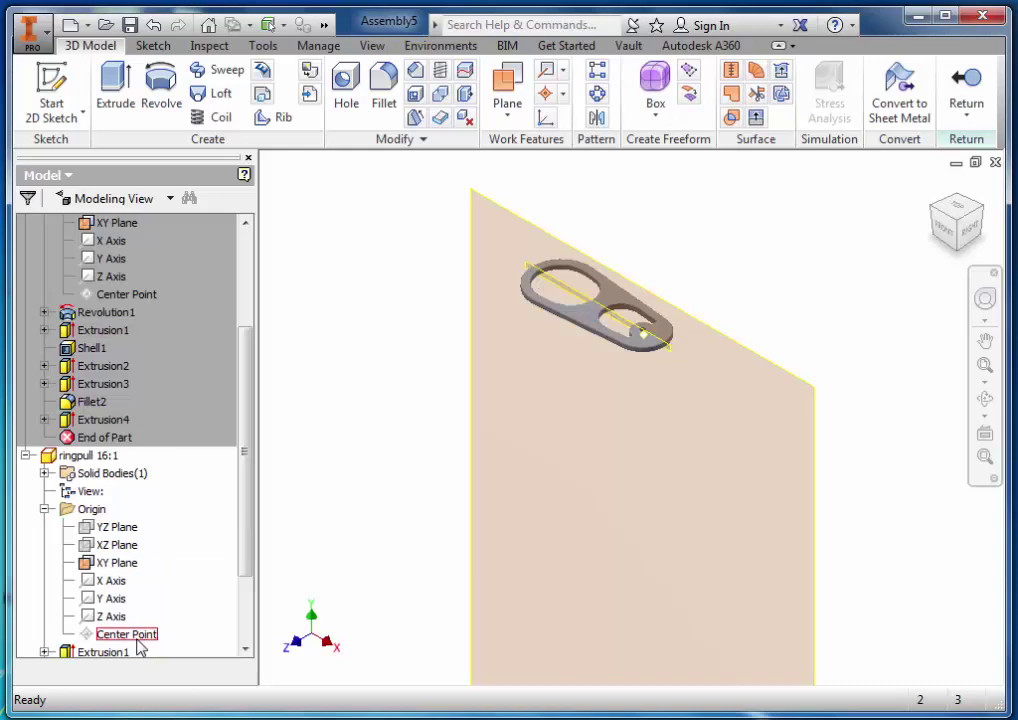
{"action": "right_click", "coordinate": [333, 267]}
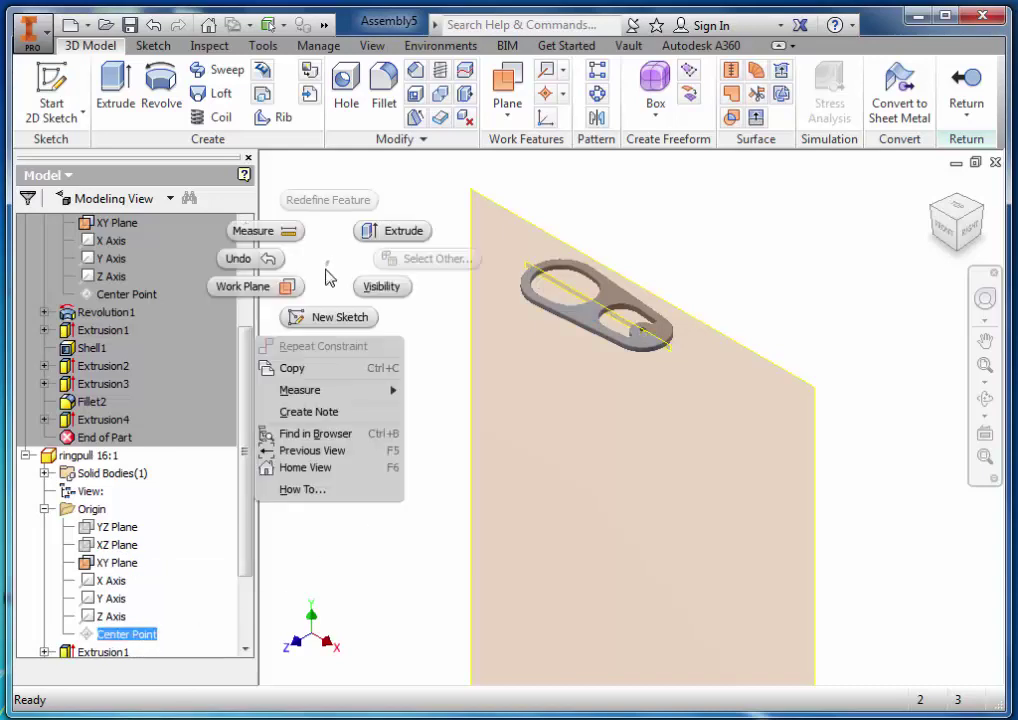
{"action": "left_click", "coordinate": [325, 277]}
{"action": "right_click", "coordinate": [325, 280]}
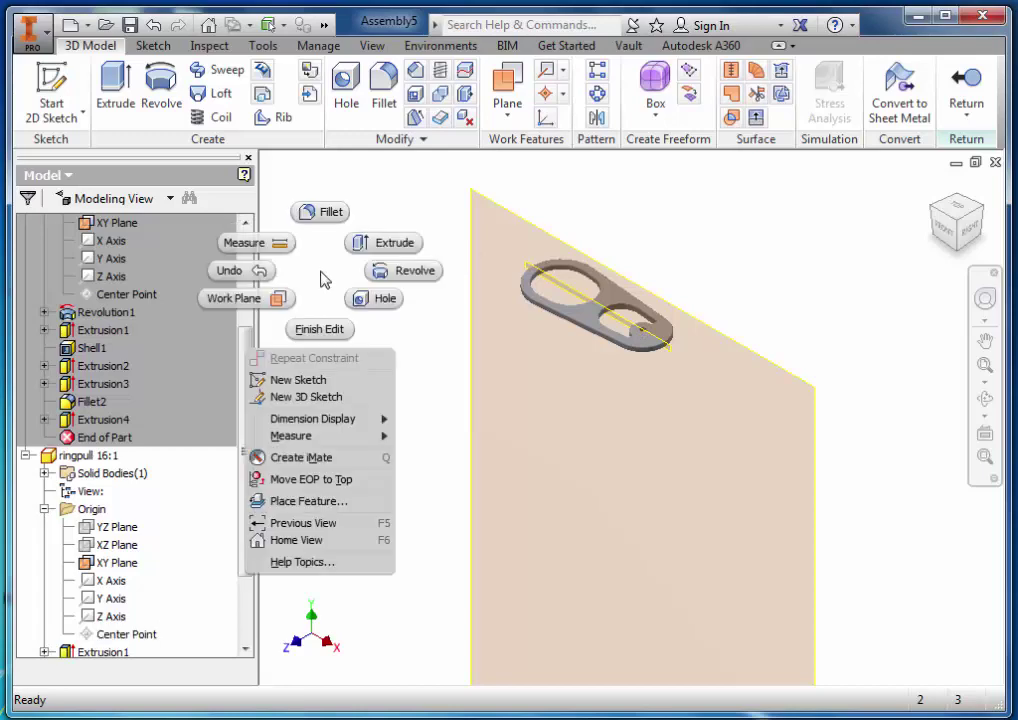
{"action": "left_click", "coordinate": [315, 332]}
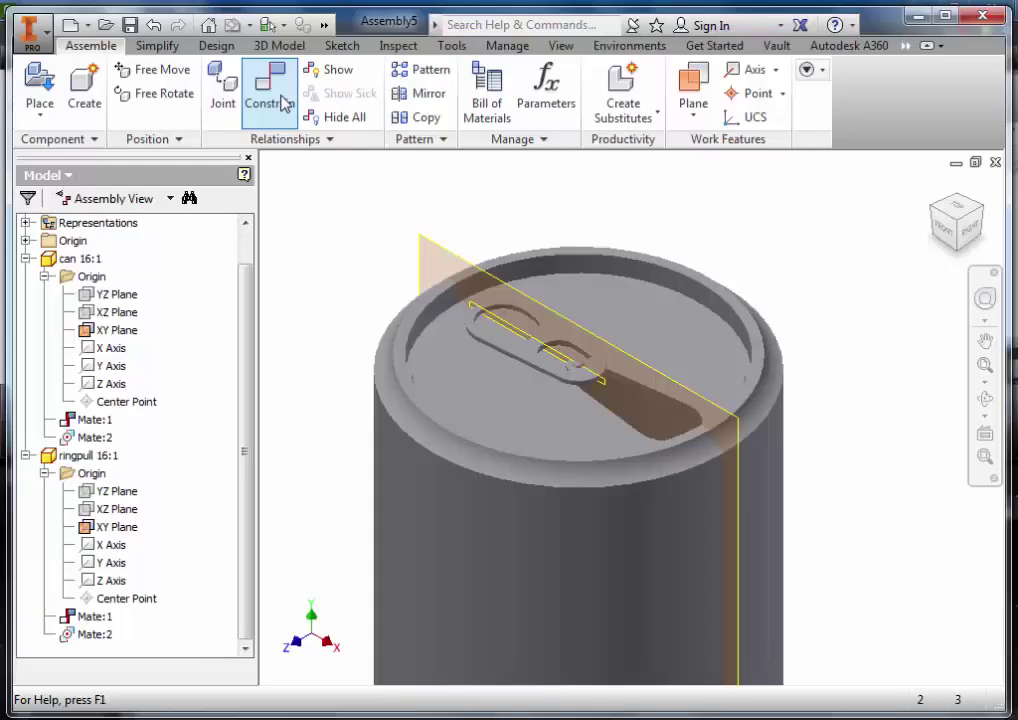
Step: Apply a Flush solution constraint between the ringpull XY plane and the can XY plane
{"action": "left_click", "coordinate": [283, 103]}
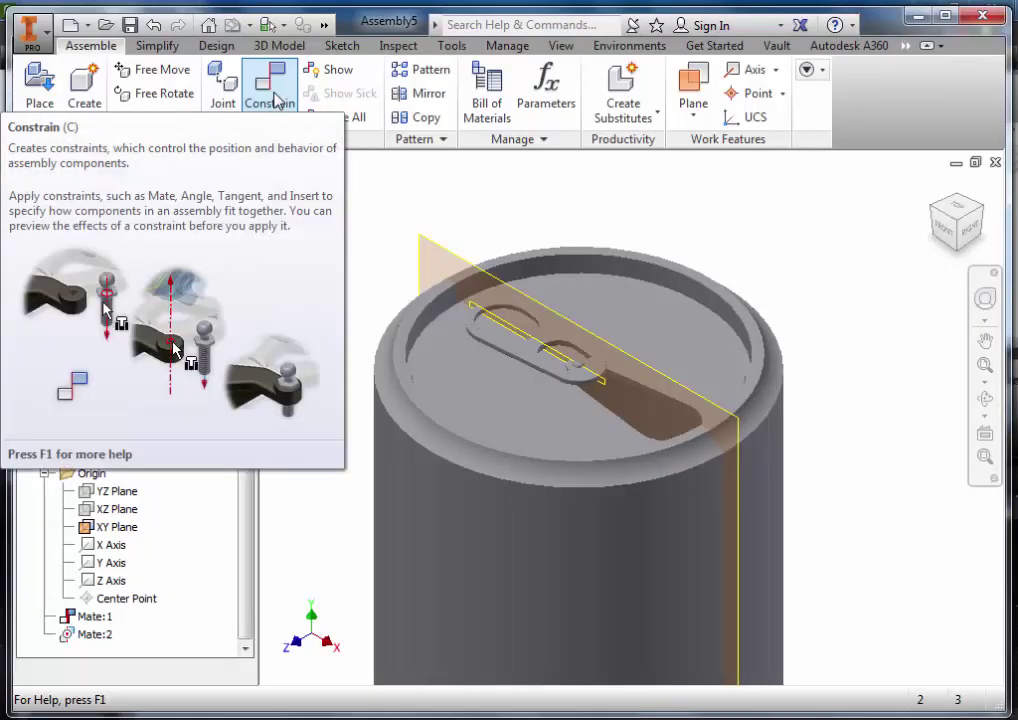
{"action": "left_click", "coordinate": [275, 90]}
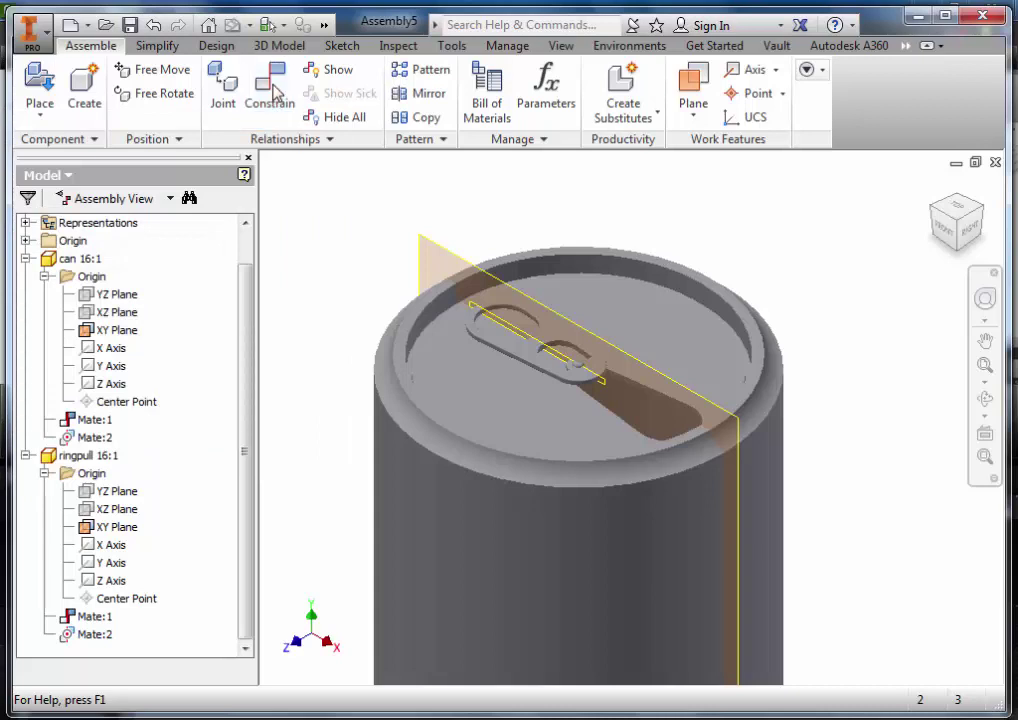
{"action": "scroll", "coordinate": [614, 386], "scroll_direction": "up", "scroll_amount": 5}
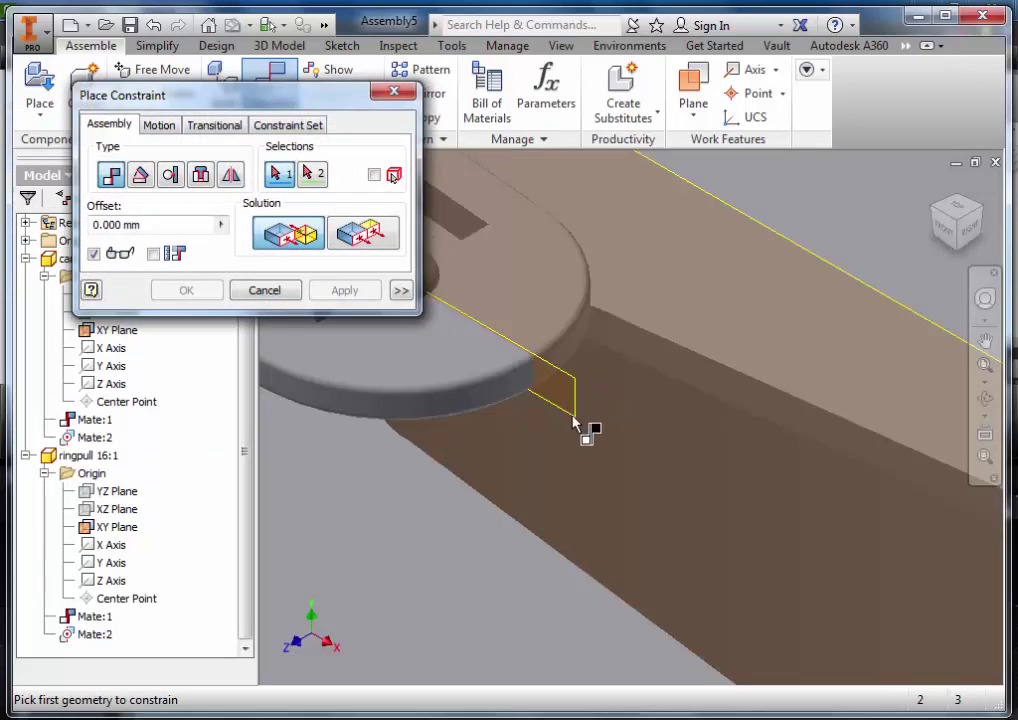
{"action": "left_click", "coordinate": [576, 422]}
{"action": "scroll", "coordinate": [580, 424], "scroll_direction": "down", "scroll_amount": 5}
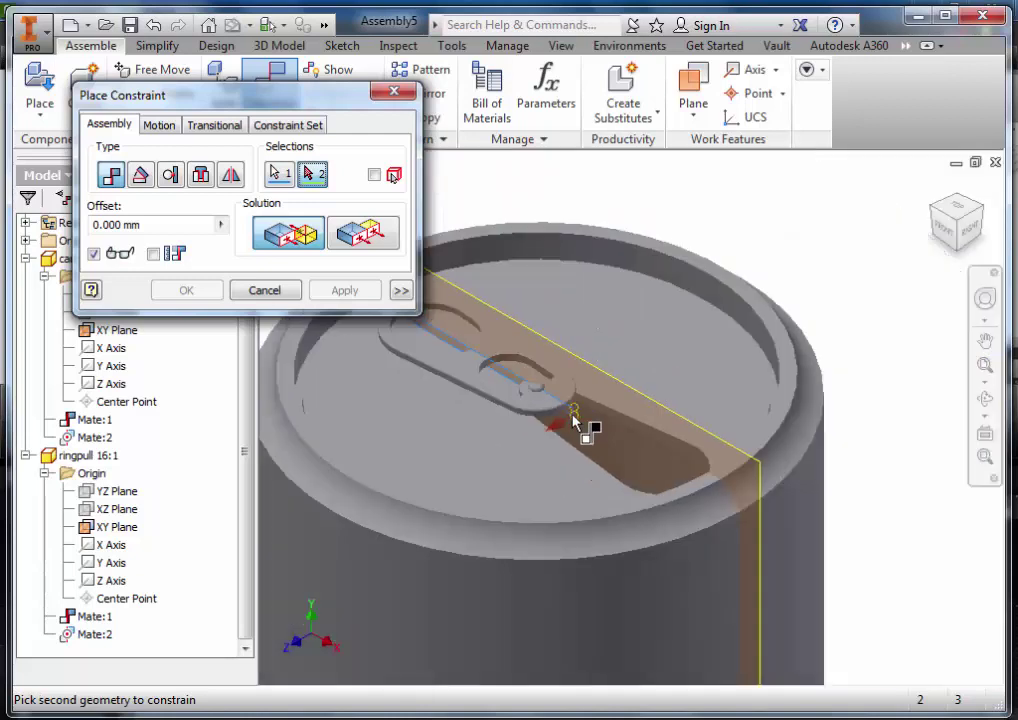
{"action": "scroll", "coordinate": [675, 460], "scroll_direction": "up", "scroll_amount": 3}
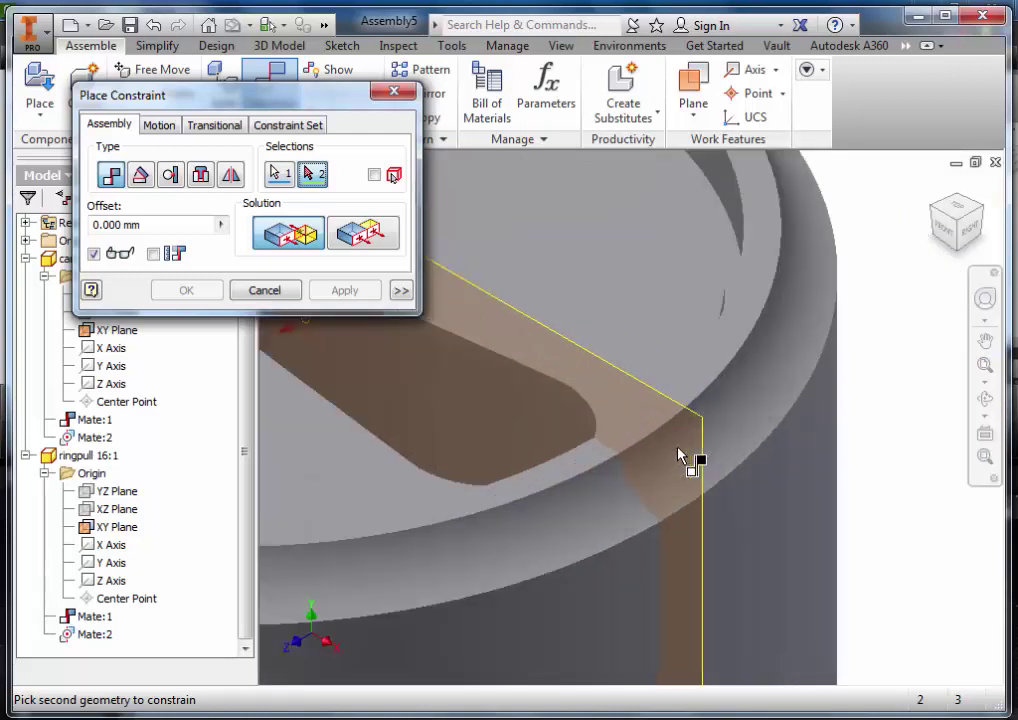
{"action": "left_click", "coordinate": [705, 423]}
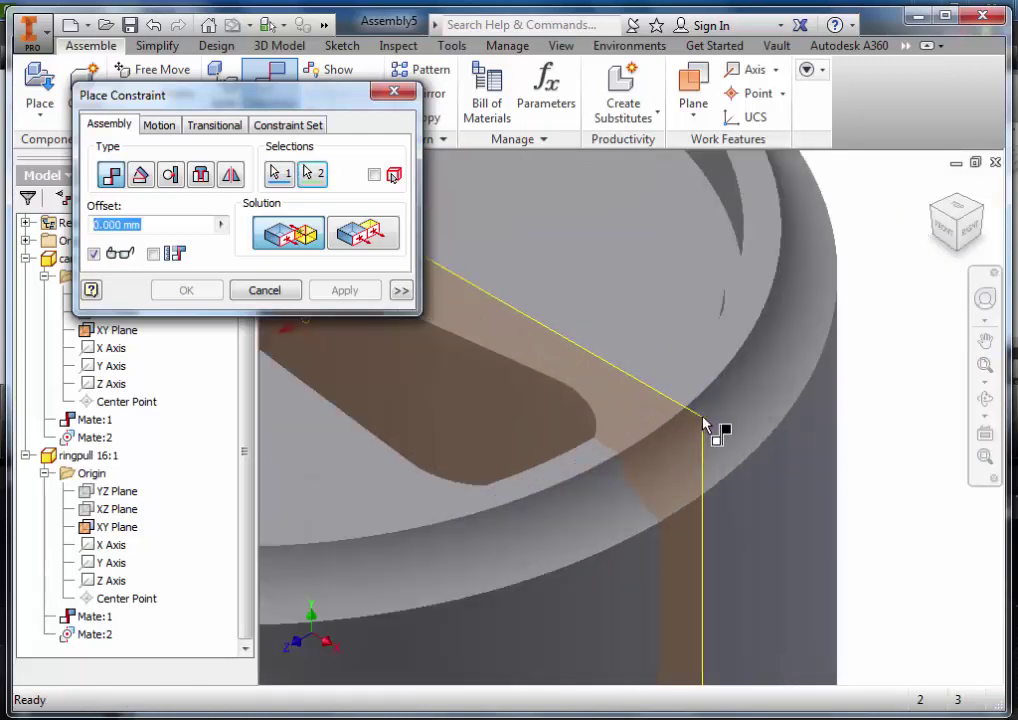
{"action": "scroll", "coordinate": [705, 423], "scroll_direction": "down", "scroll_amount": 4}
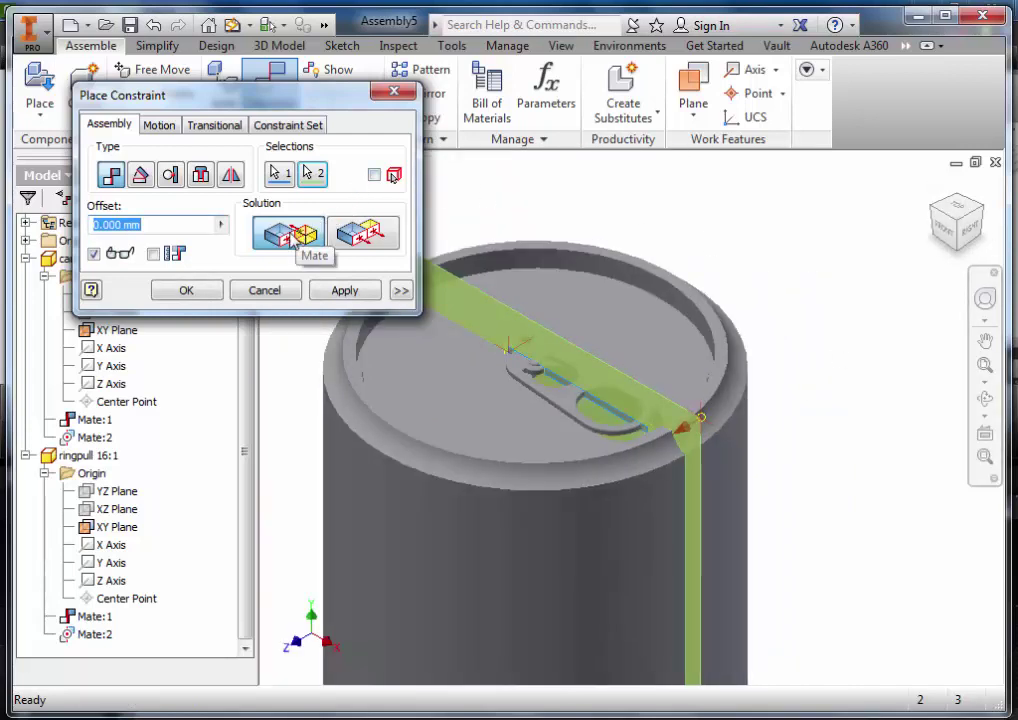
{"action": "left_click", "coordinate": [357, 236]}
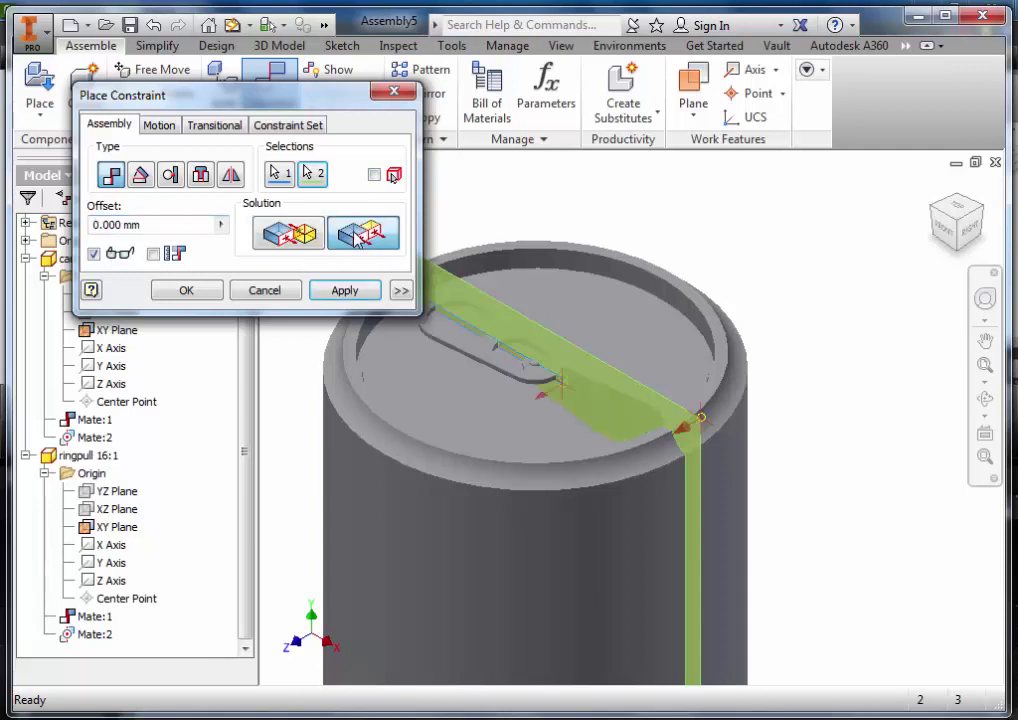
{"action": "left_click", "coordinate": [345, 290]}
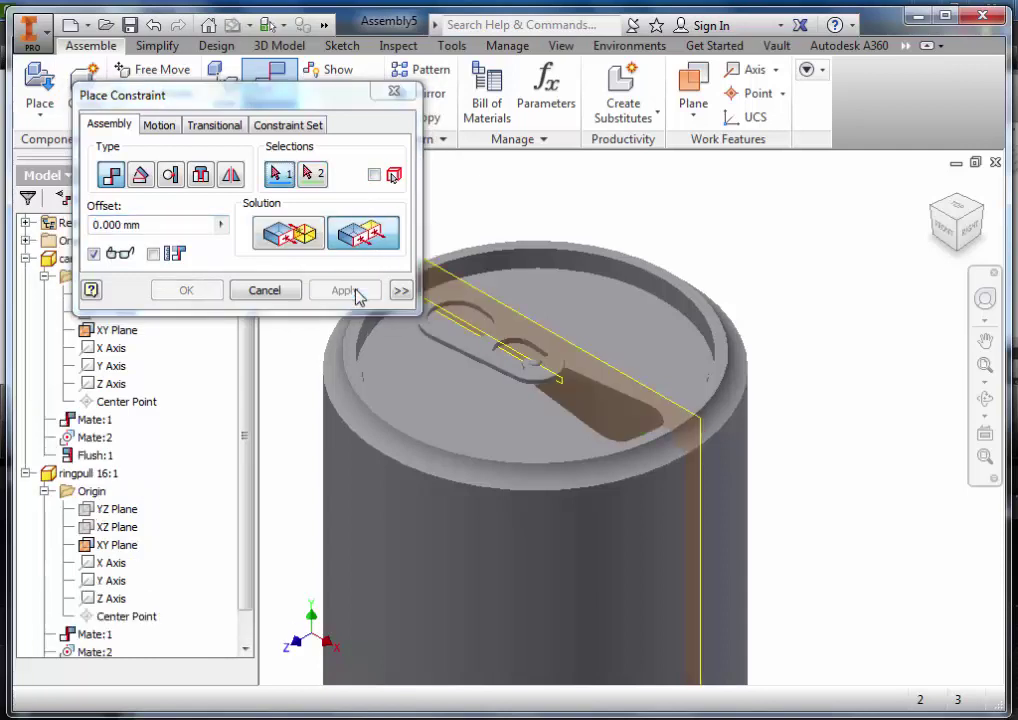
Step: Check the ring pull no longer moves, then hide the can's XY Plane
{"action": "left_click", "coordinate": [394, 95]}
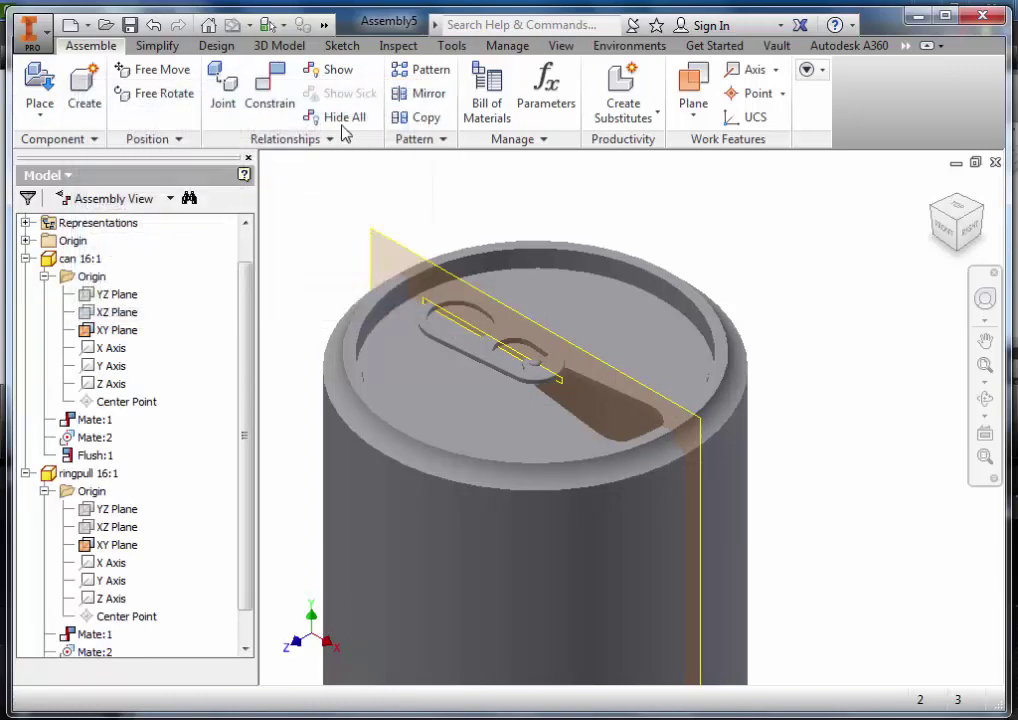
{"action": "left_click_drag", "start_coordinate": [440, 340], "coordinate": [488, 284]}
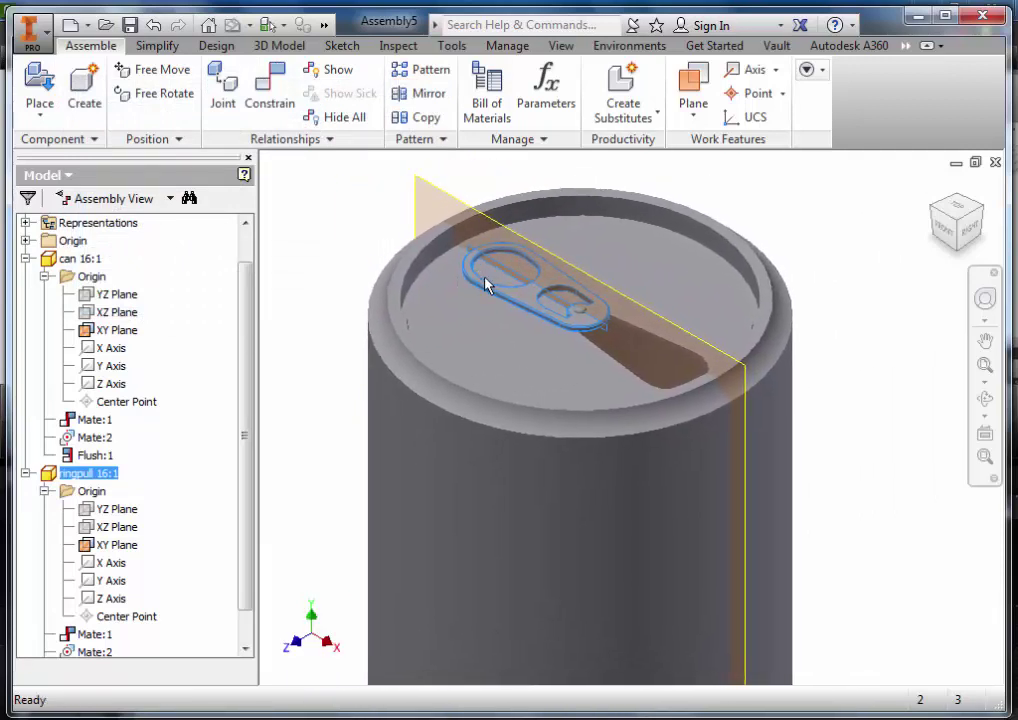
{"action": "left_click", "coordinate": [125, 334]}
{"action": "right_click", "coordinate": [128, 340]}
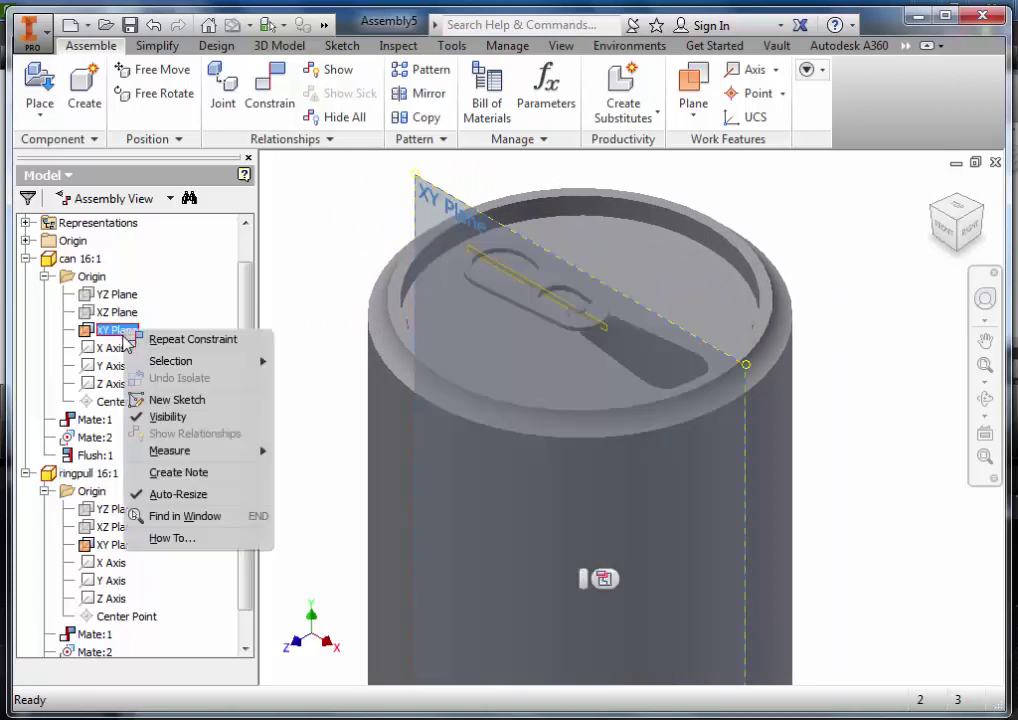
{"action": "left_click", "coordinate": [164, 418]}
Step: Hide the ring pull's XY Plane in the browser
{"action": "left_click", "coordinate": [105, 545]}
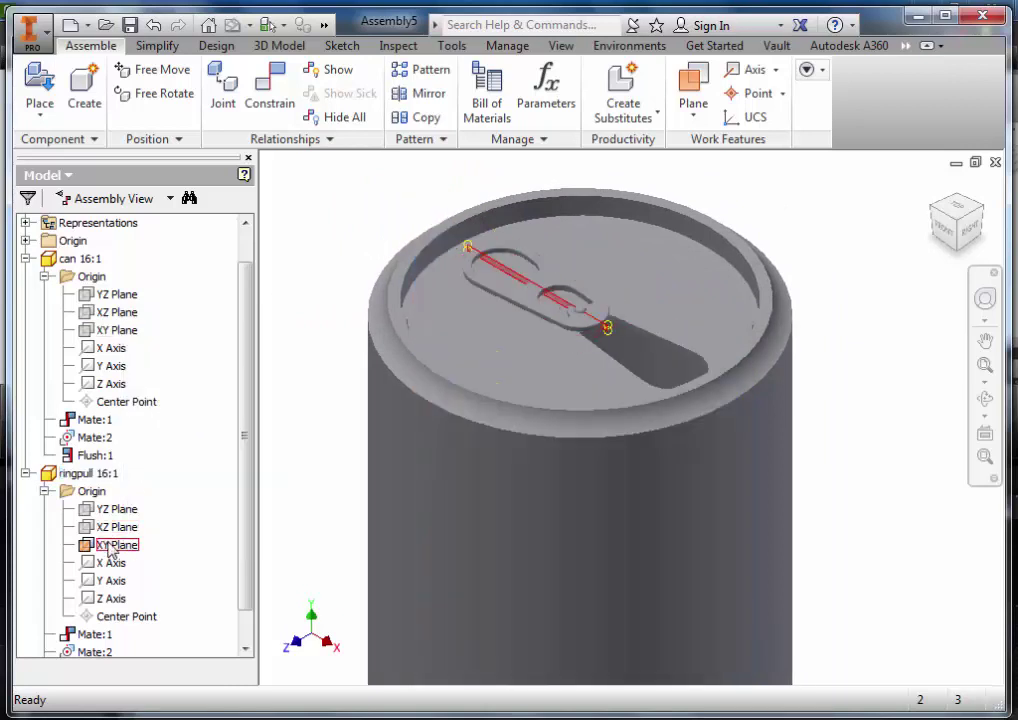
{"action": "right_click", "coordinate": [105, 545]}
{"action": "left_click", "coordinate": [148, 584]}
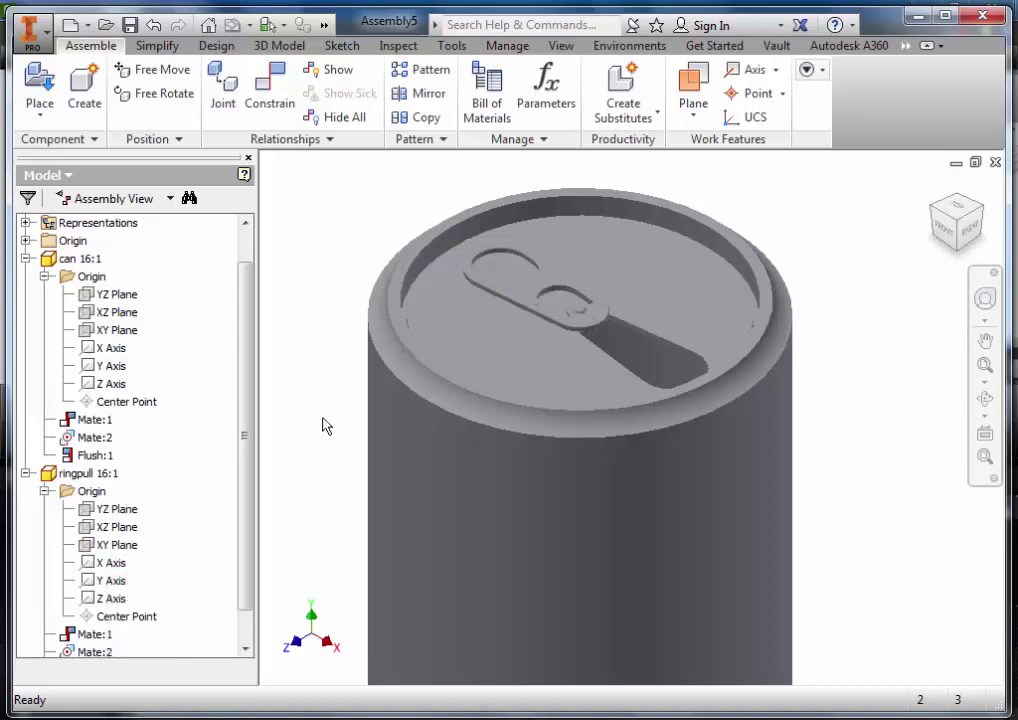
Step: Zoom out and switch to an isometric corner view of the can and its ring pull
{"action": "scroll", "coordinate": [335, 380], "scroll_direction": "down", "scroll_amount": 5}
{"action": "scroll", "coordinate": [336, 382], "scroll_direction": "up", "scroll_amount": 4}
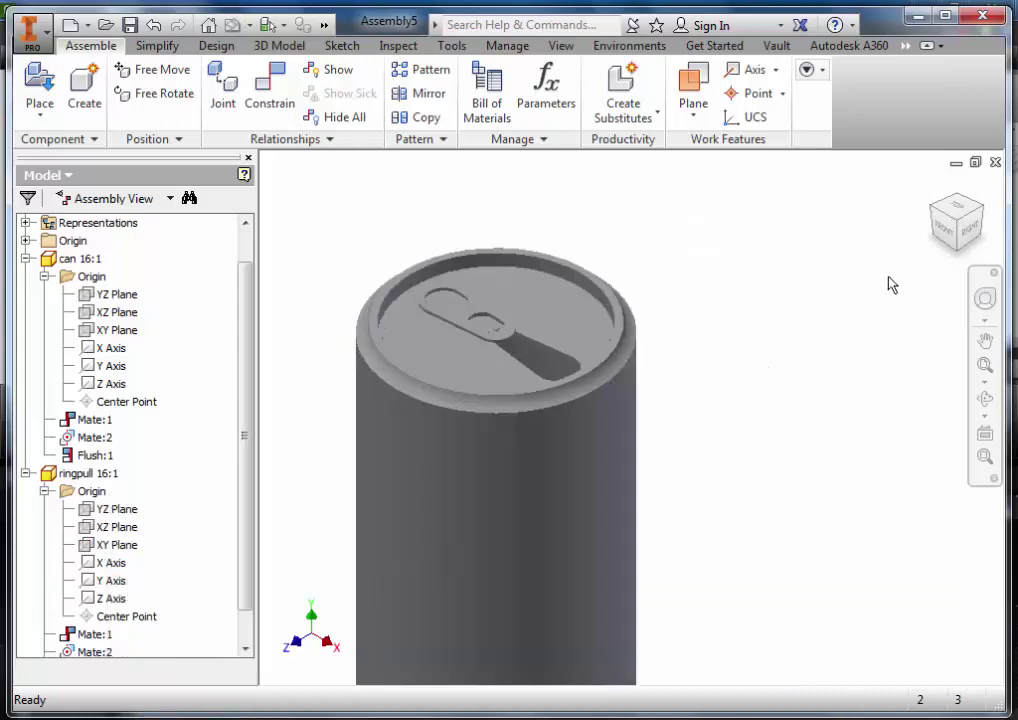
{"action": "left_click", "coordinate": [962, 228]}
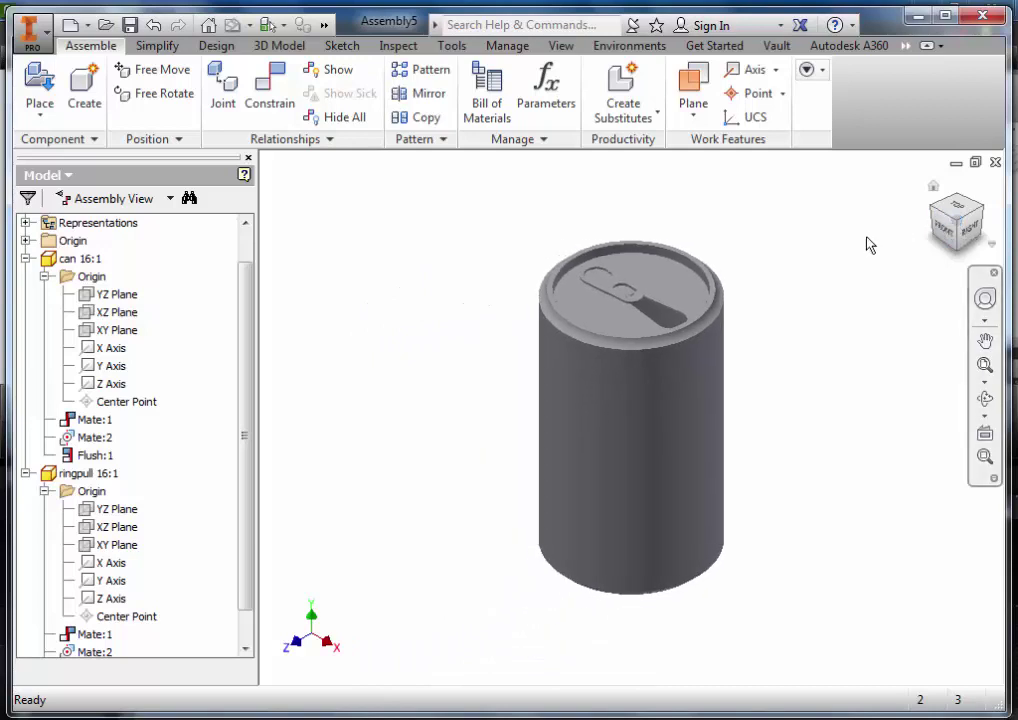